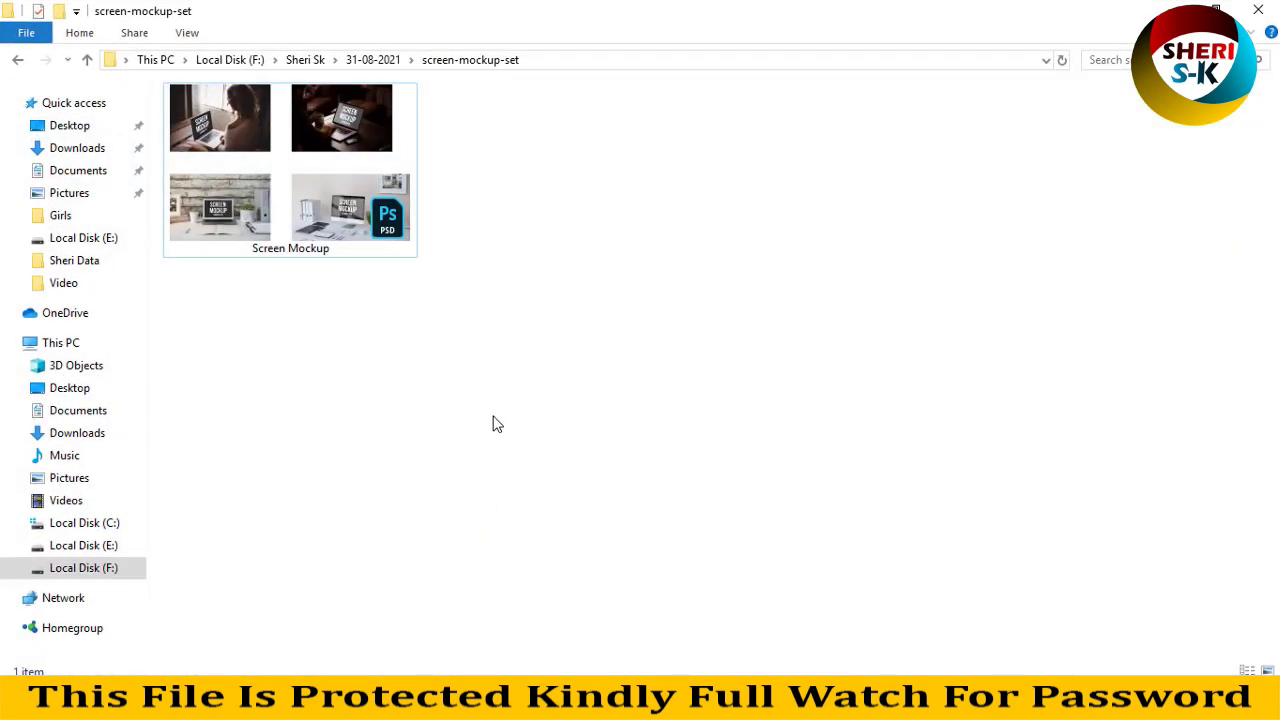
- Drag the Screen Mockup PSD from File Explorer onto Photoshop to open it
left_click(300, 250)
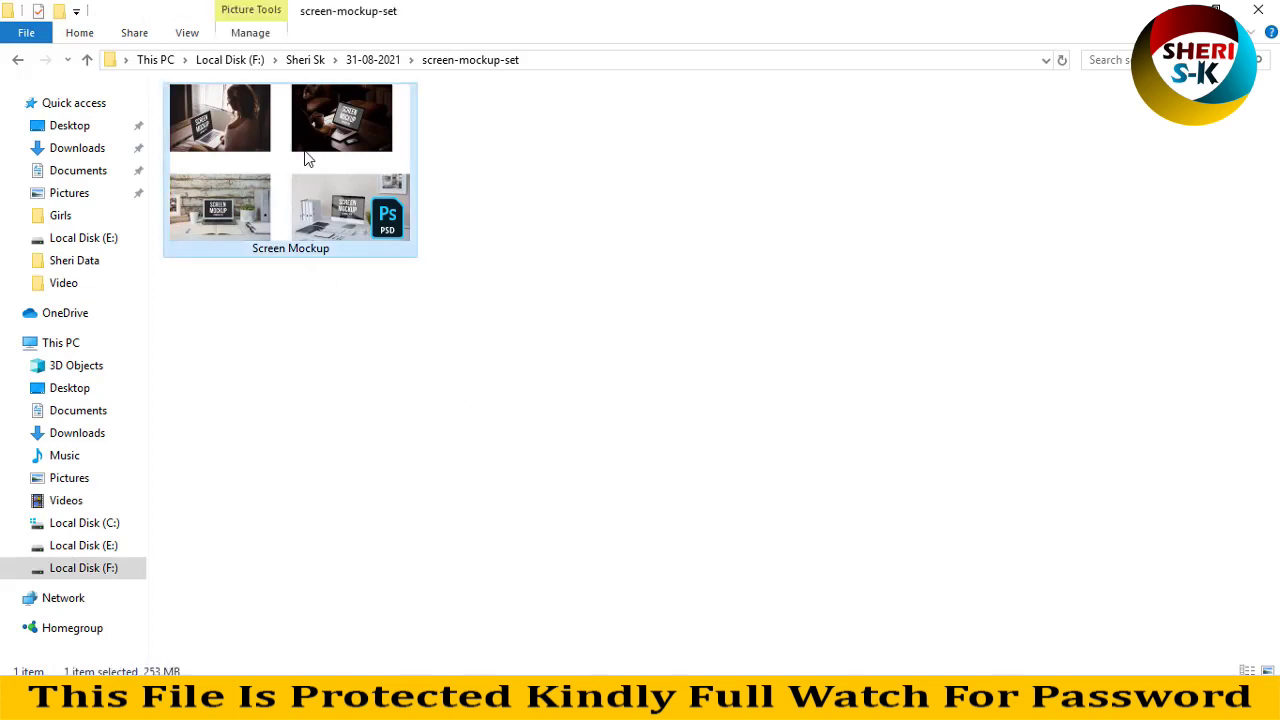
left_click_drag(278, 178, 439, 129)
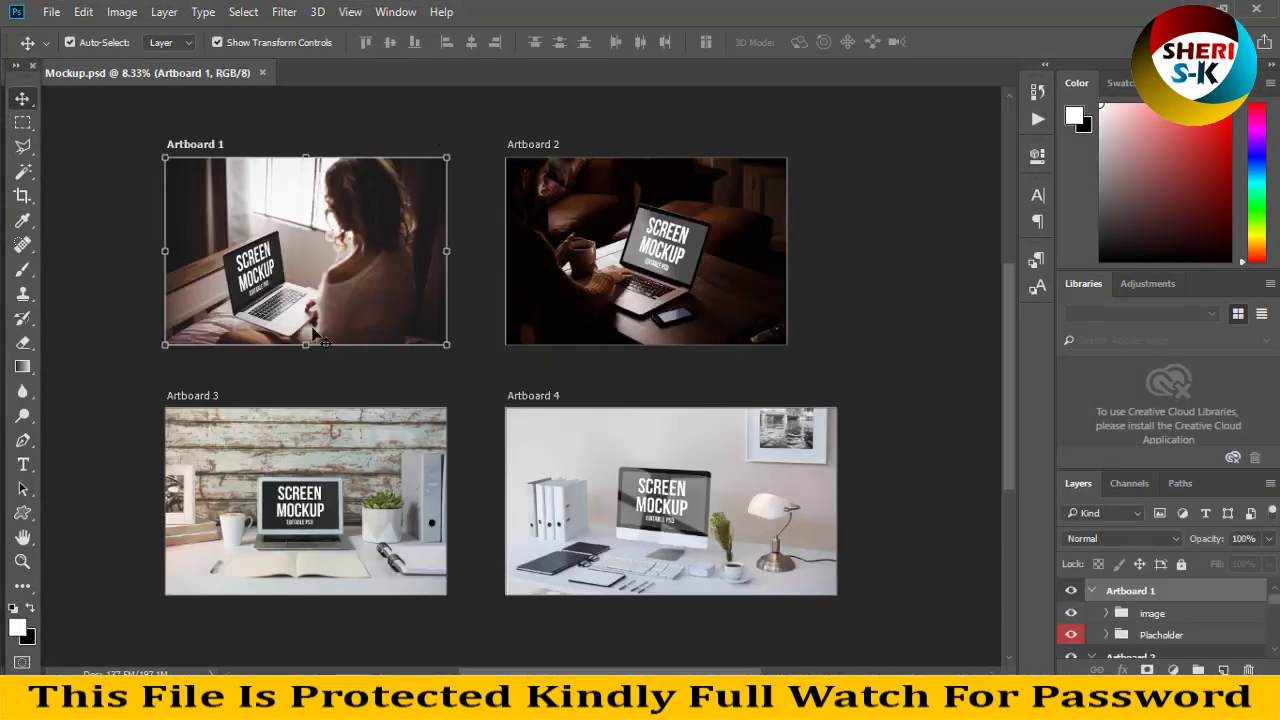
- Inspect the artboards by selecting the photo and reflection layers on Artboards 2, 3, 4 and 1
left_click(635, 241)
left_click(372, 456)
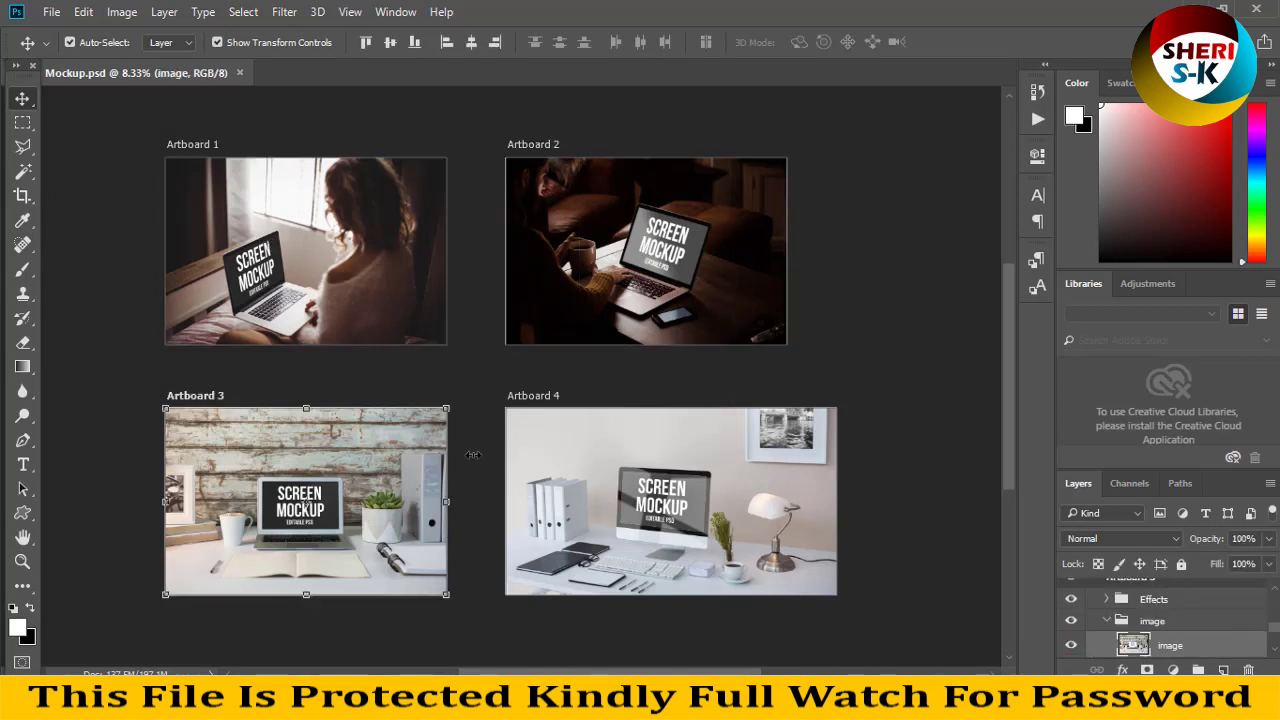
left_click(583, 452)
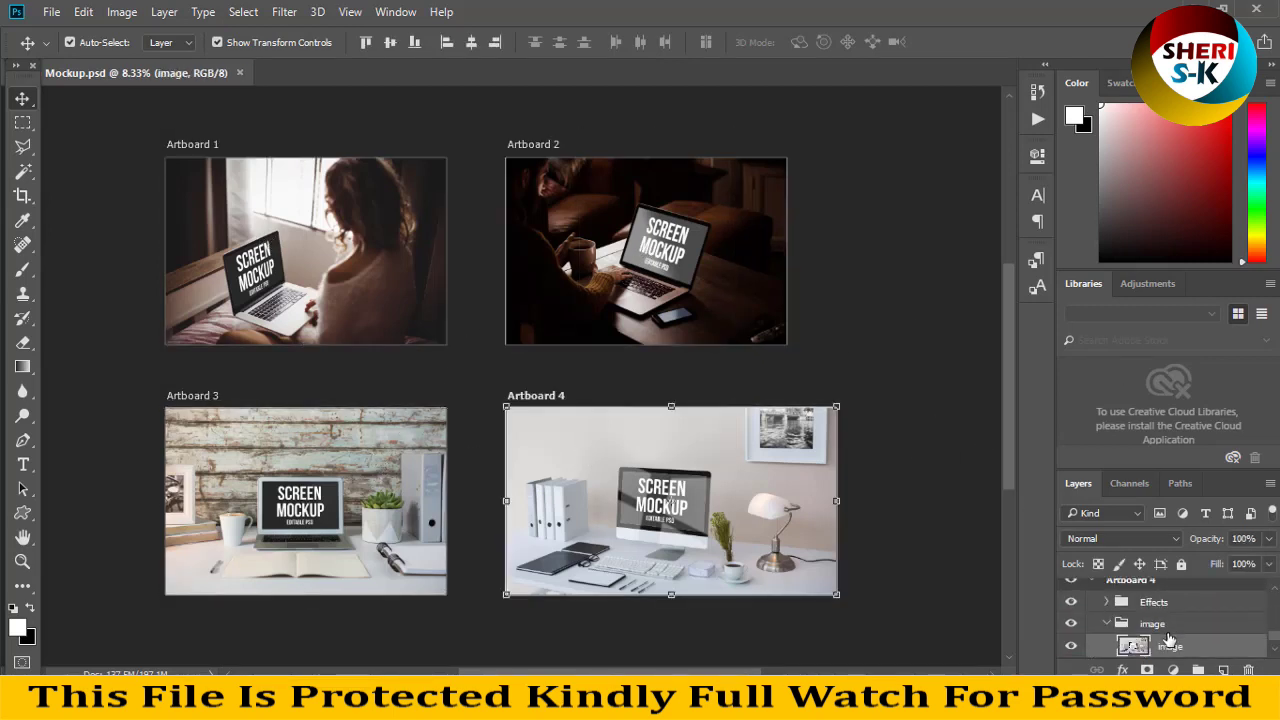
scroll(1160, 630, "up", 10)
left_click(268, 248)
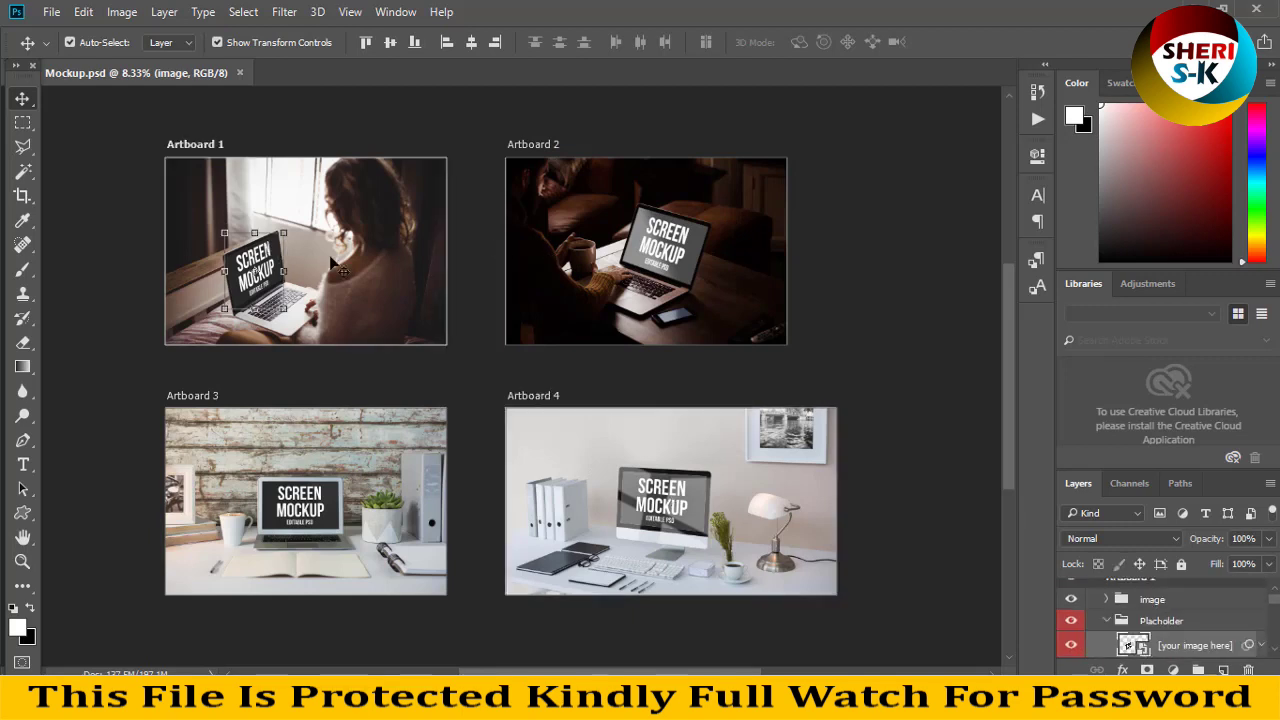
- Expand Artboard 1 > Placholder in Layers and select the [your image here] layer
left_click(20, 121)
scroll(1170, 622, "up", 1)
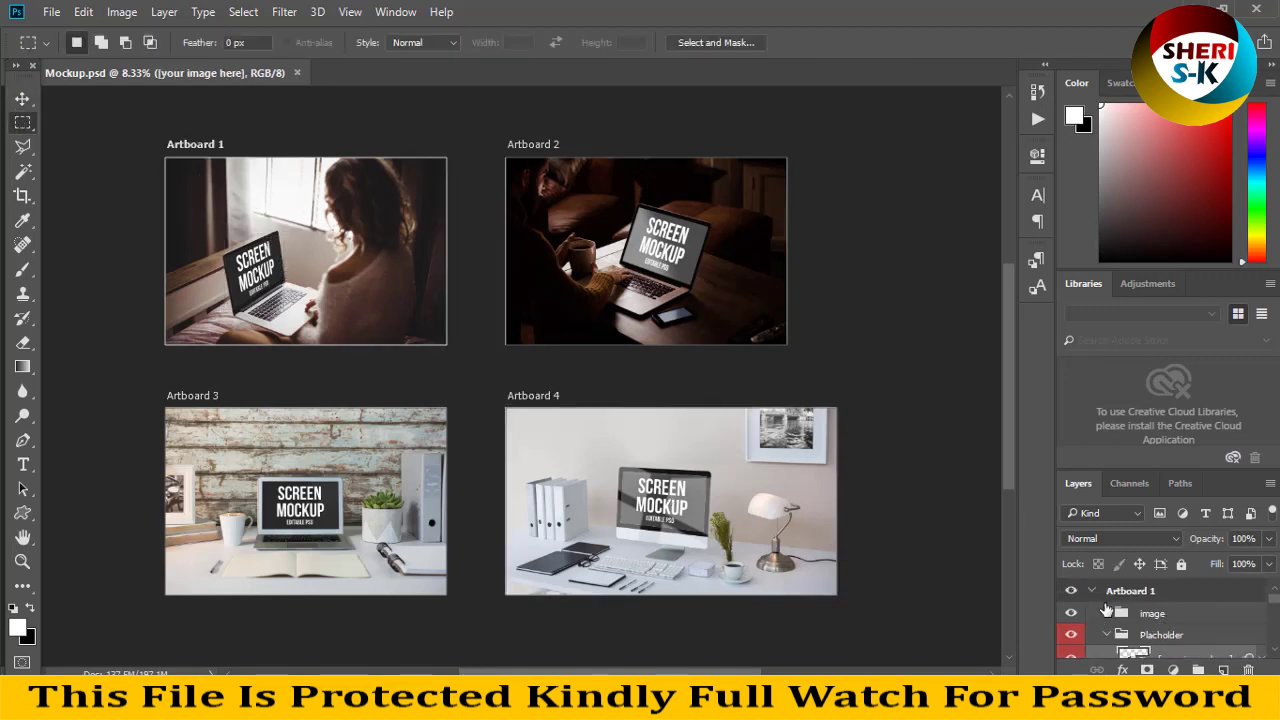
left_click(1093, 592)
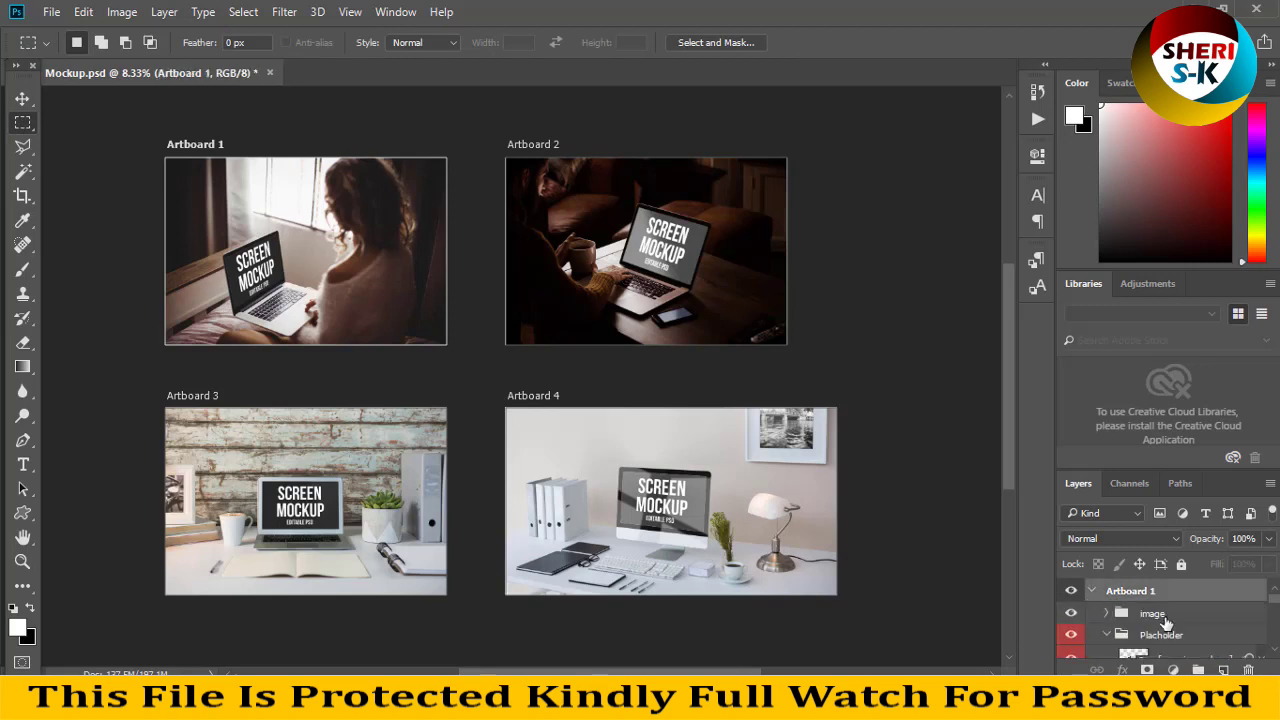
left_click(1155, 615)
left_click(1071, 613)
left_click(1071, 613)
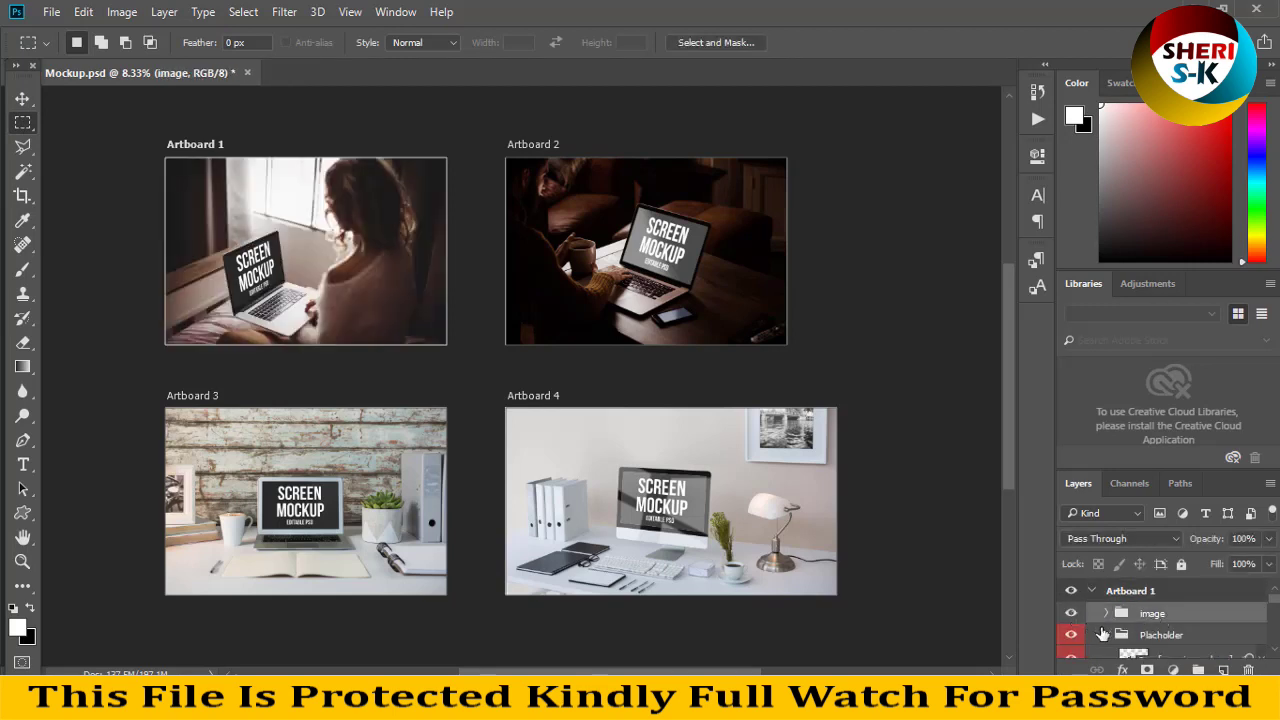
left_click(1104, 634)
left_click(1106, 635)
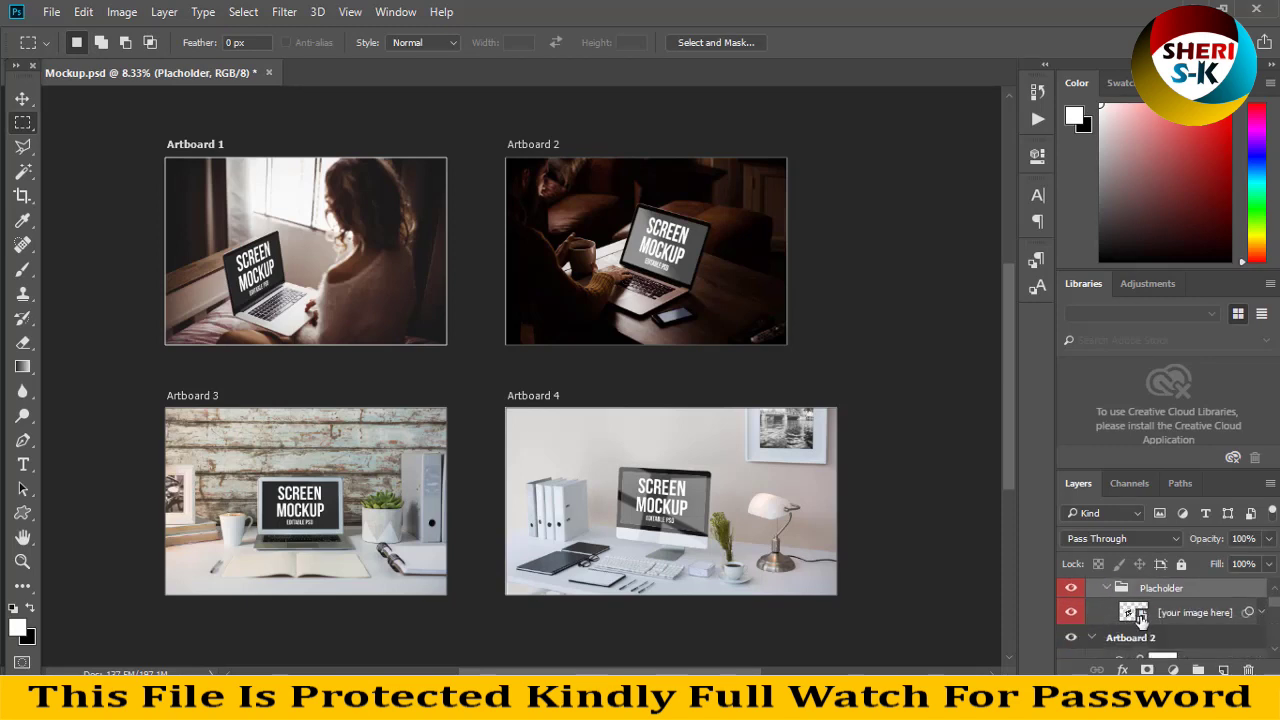
left_click(1141, 619)
- Open the screen smart object, then open the woman-at-laptop photo from the Poster Girl 55sk folder
double_click(1143, 617)
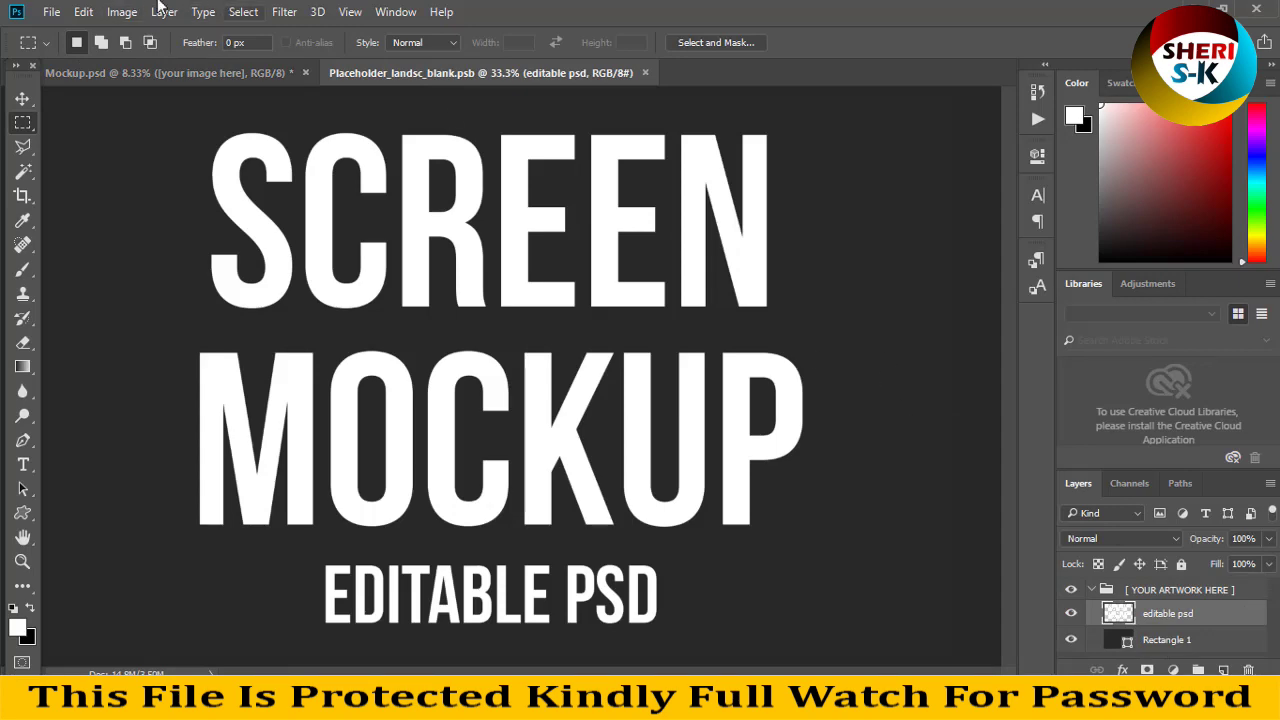
left_click(51, 12)
left_click(60, 46)
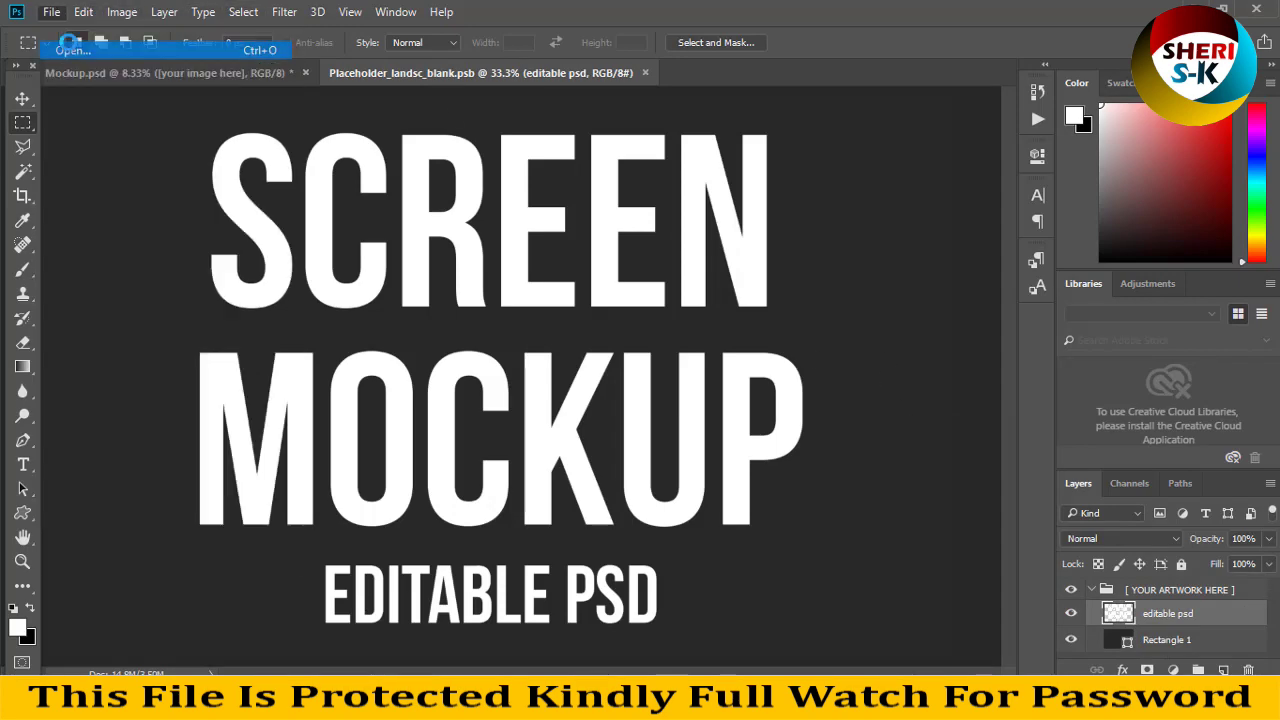
scroll(622, 127, "down", 10)
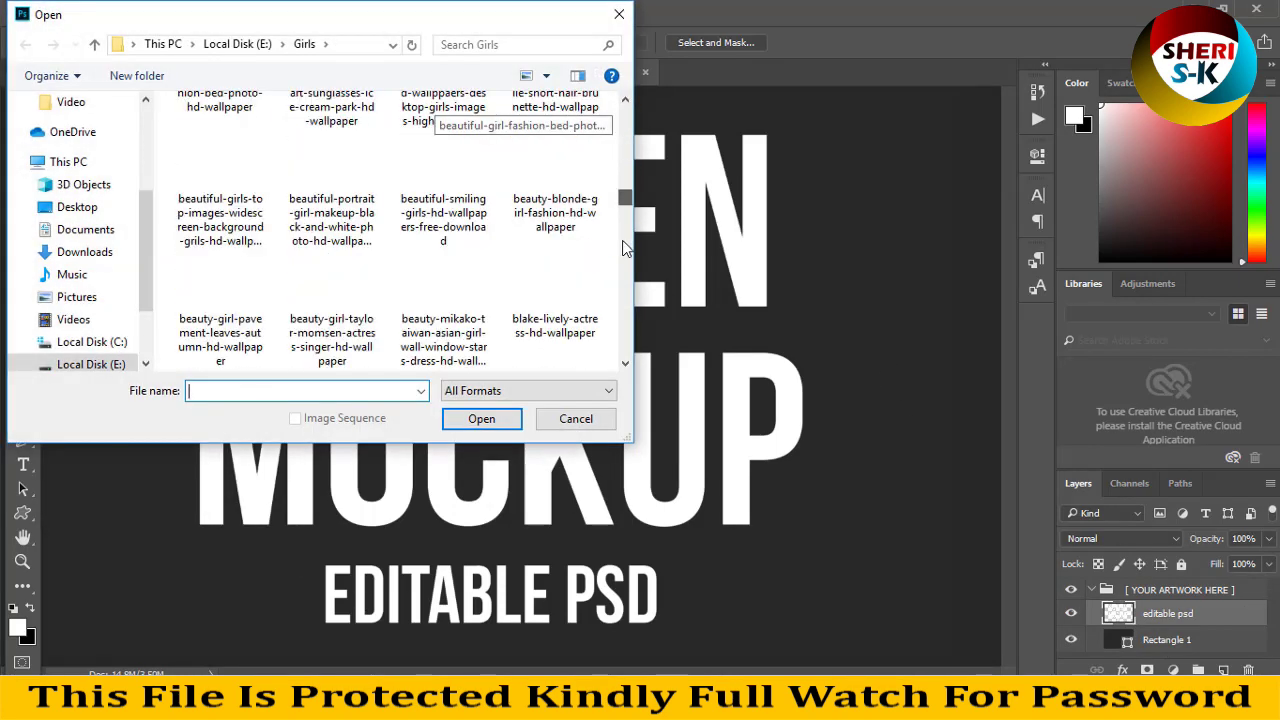
scroll(609, 131, "up", 10)
scroll(372, 277, "down", 3)
scroll(372, 277, "up", 3)
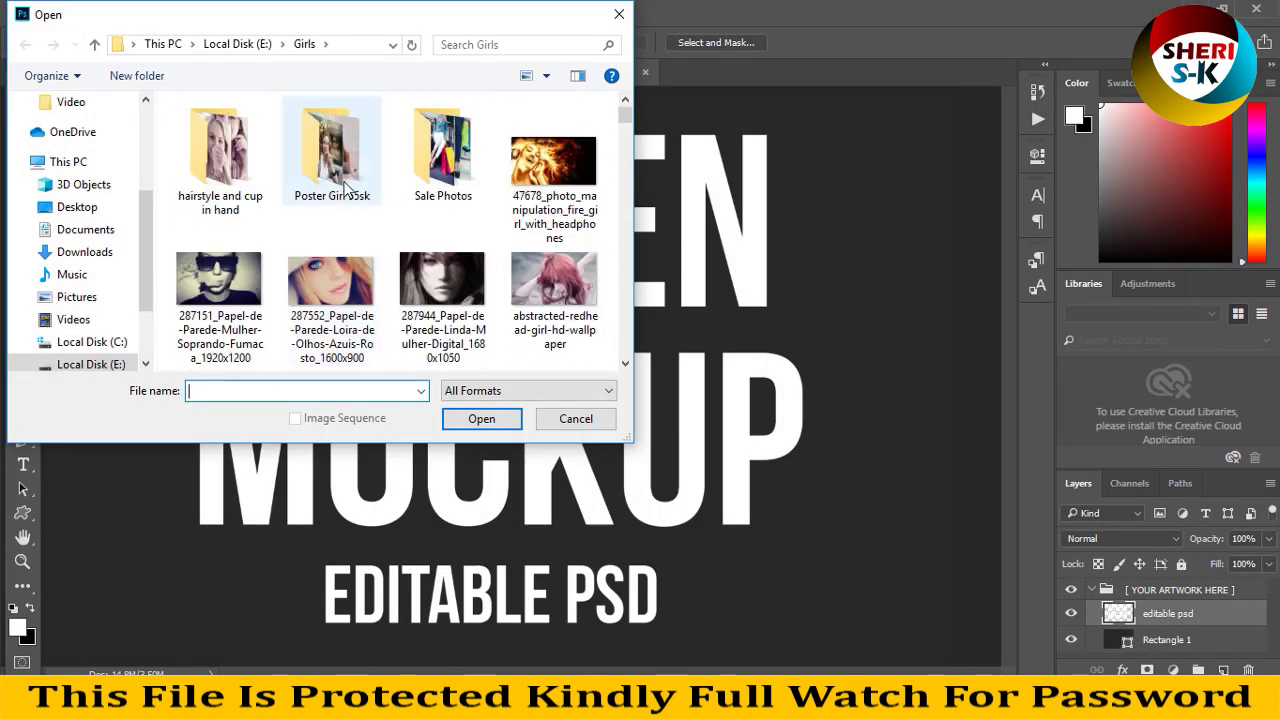
double_click(332, 160)
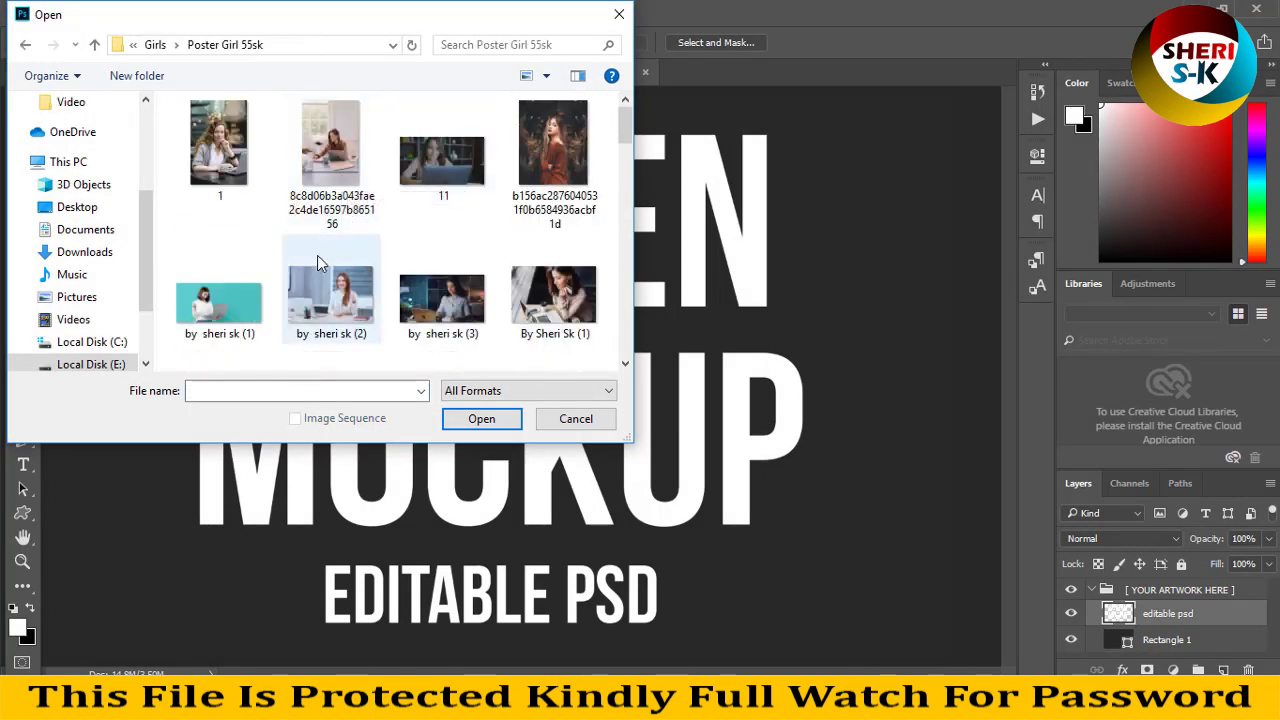
double_click(332, 160)
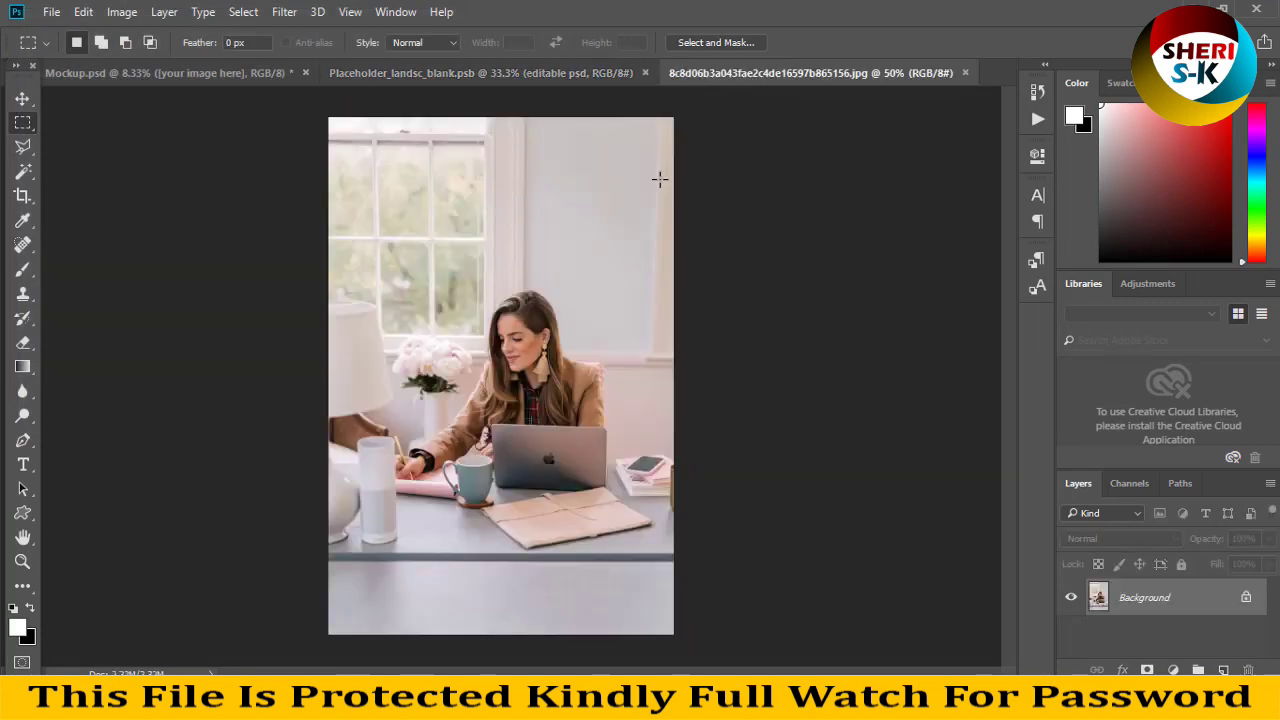
- Copy the photo into Placeholder_landsc_blank.psb as Layer 1, scale it to fill the screen, and save
left_click_drag(806, 78, 1040, 226)
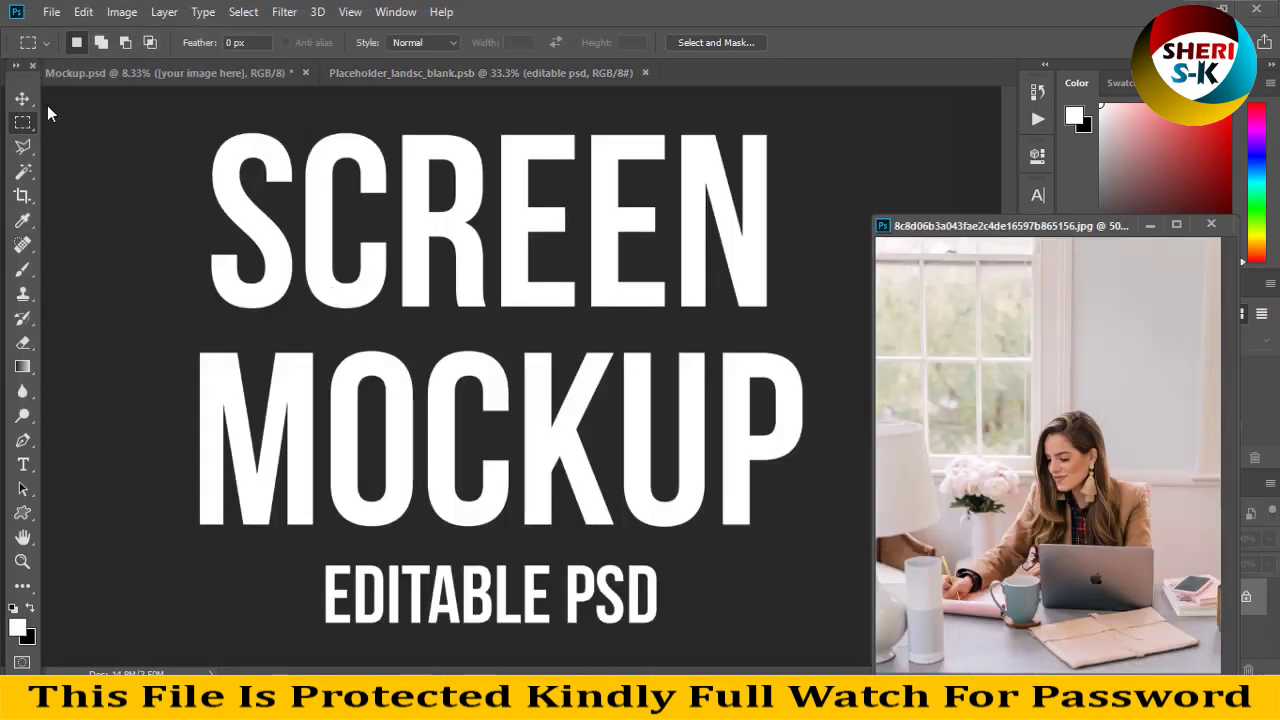
key("v")
key("ctrl+minus")
key("ctrl+minus")
key("ctrl+minus")
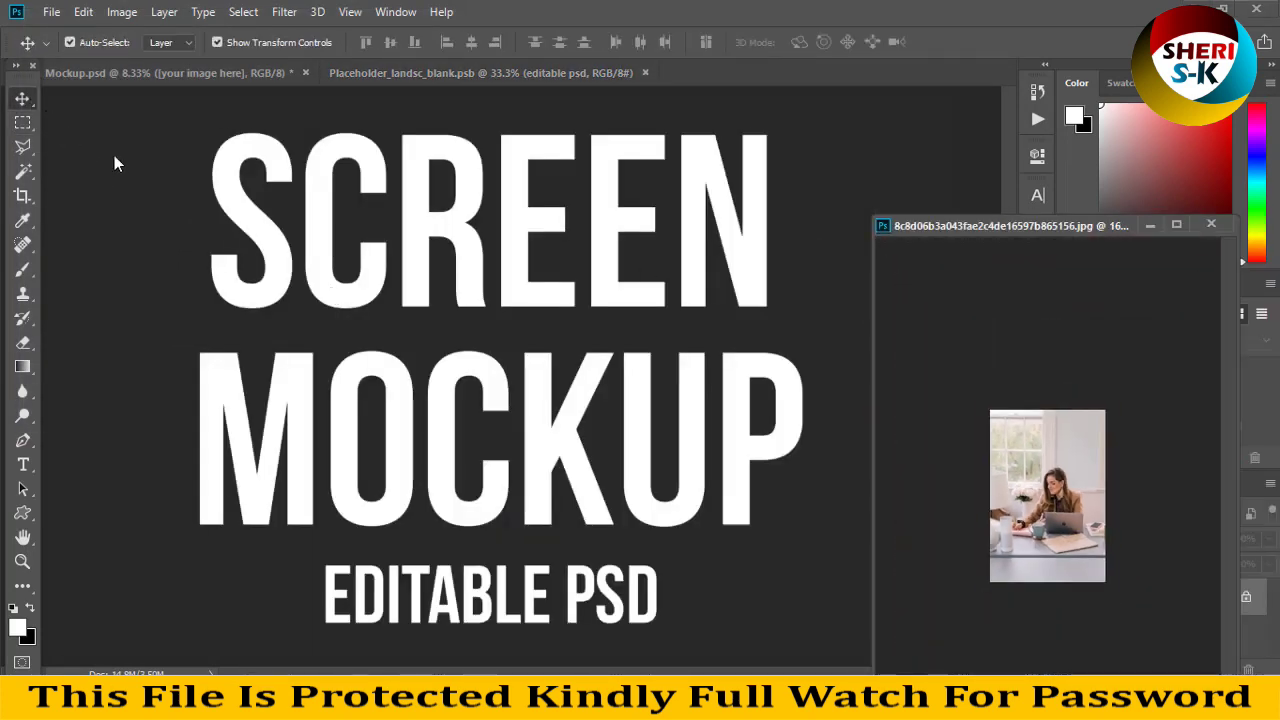
left_click(134, 167)
key("ctrl+minus")
key("ctrl+minus")
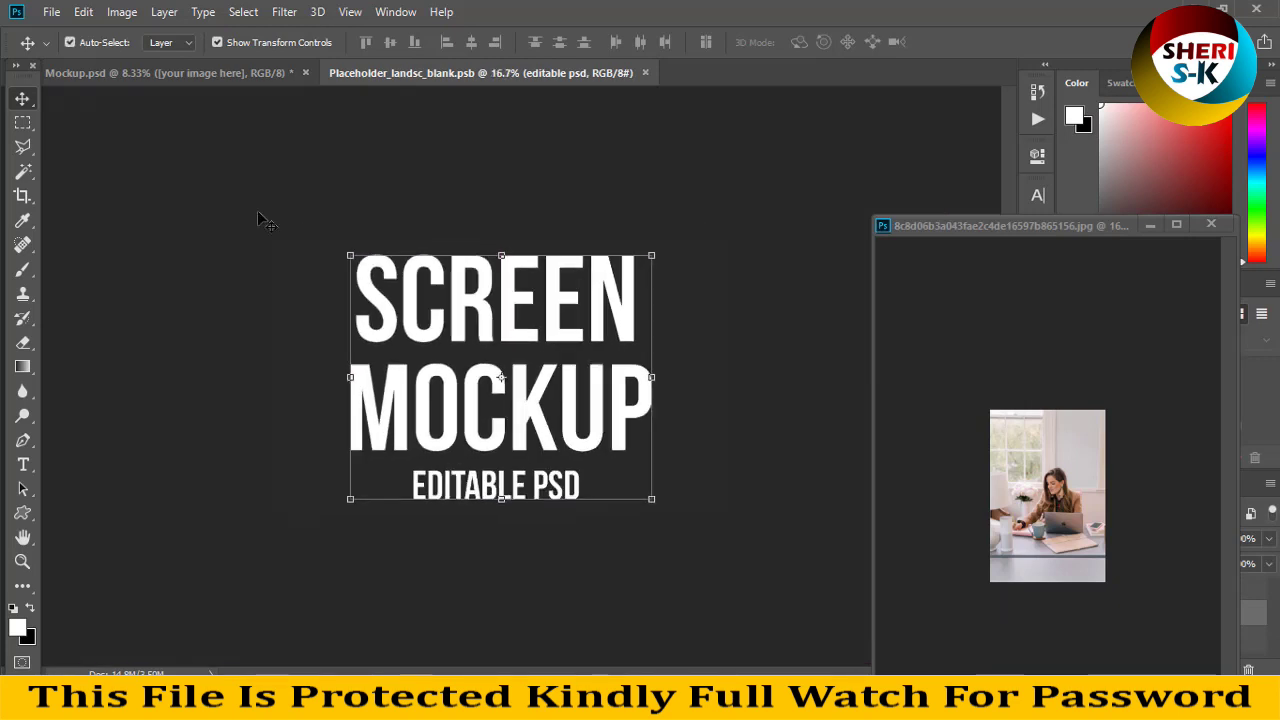
left_click_drag(1067, 475, 424, 350)
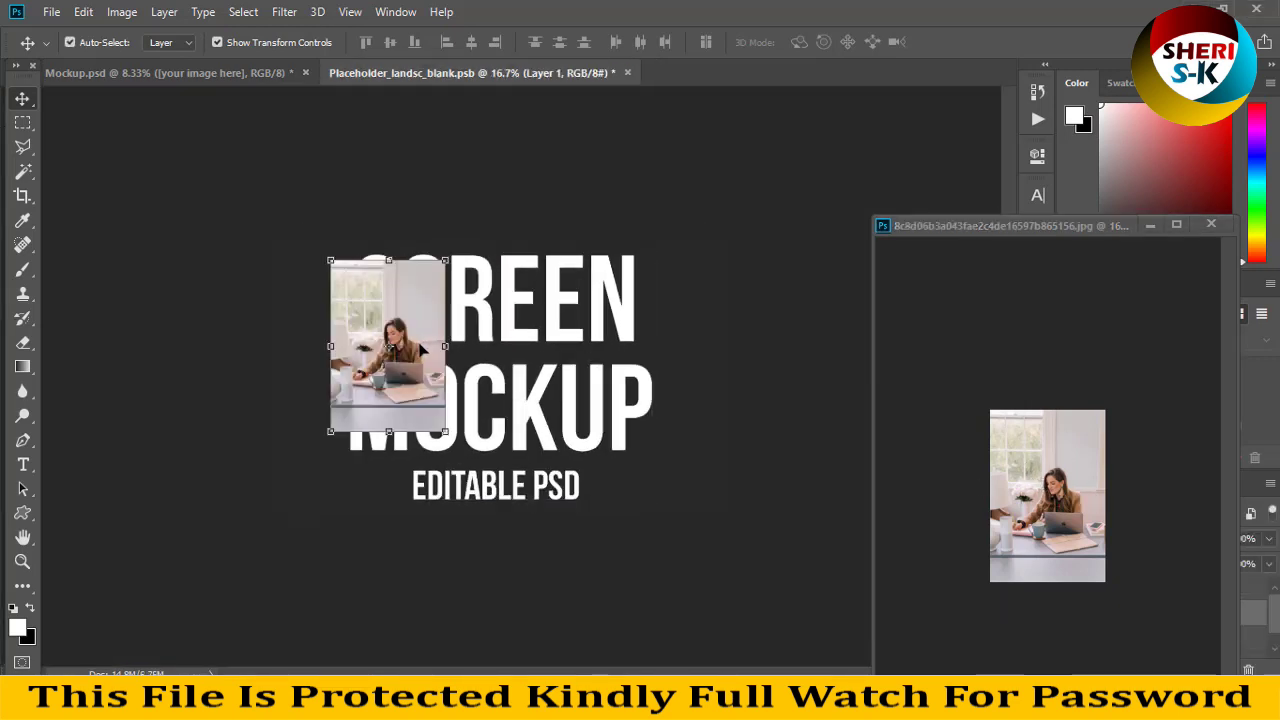
left_click_drag(447, 435, 789, 623)
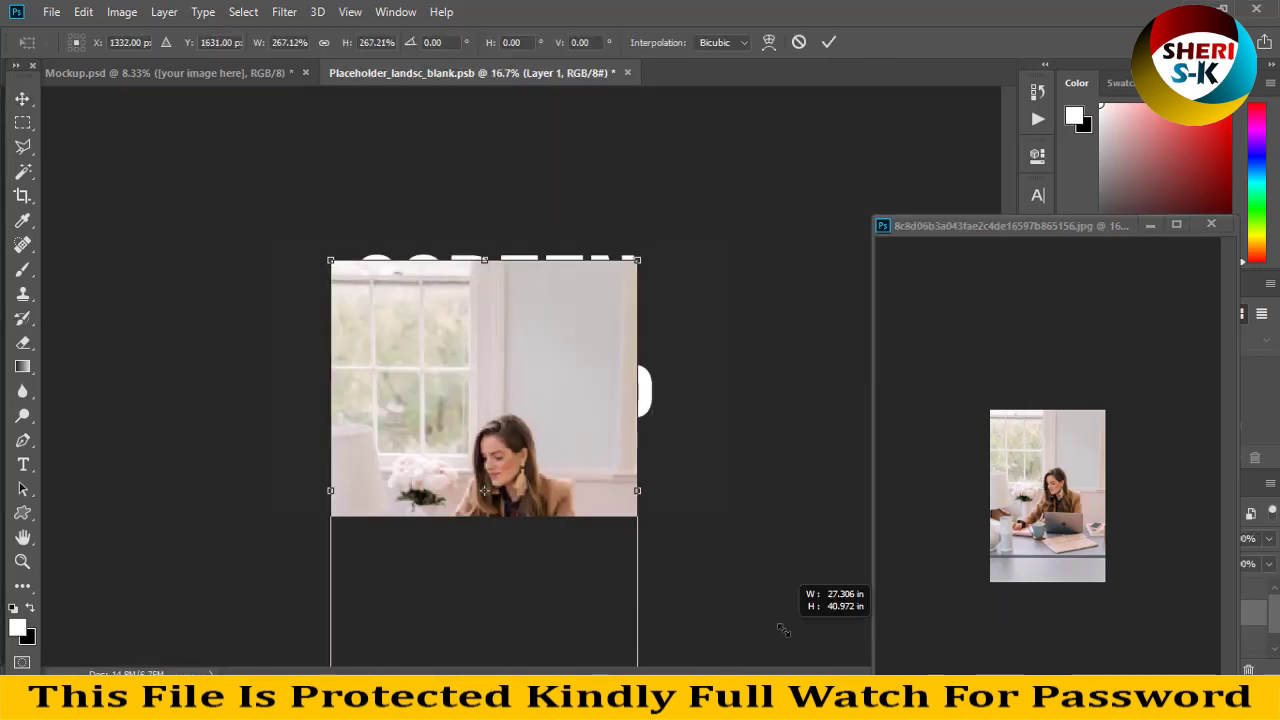
left_click_drag(640, 259, 769, 139)
left_click_drag(609, 368, 608, 335)
key("Return")
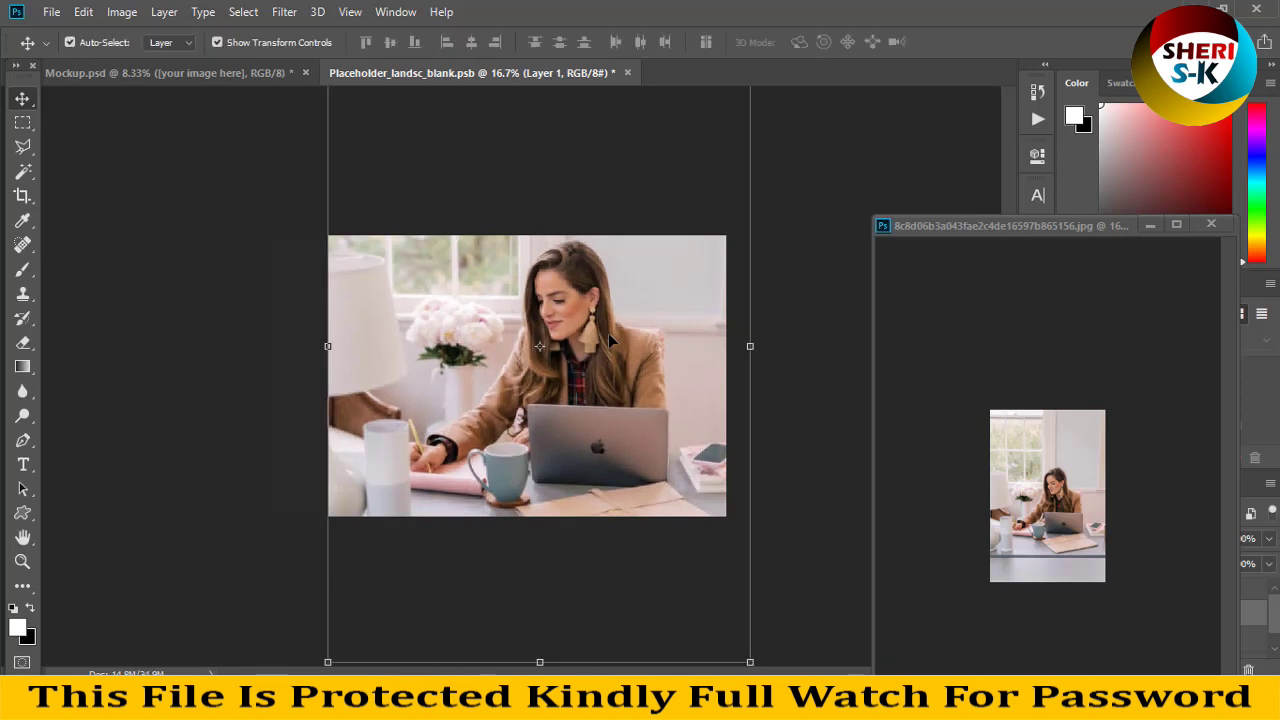
left_click(1211, 224)
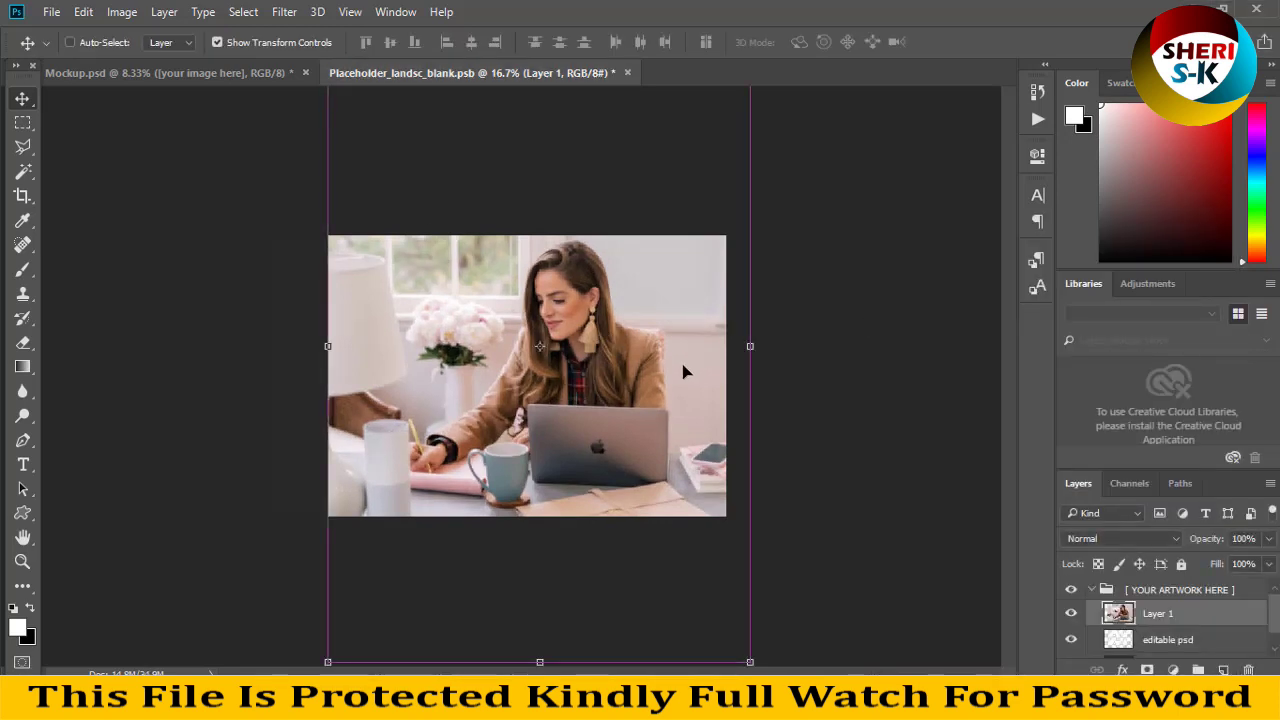
key("ctrl+s")
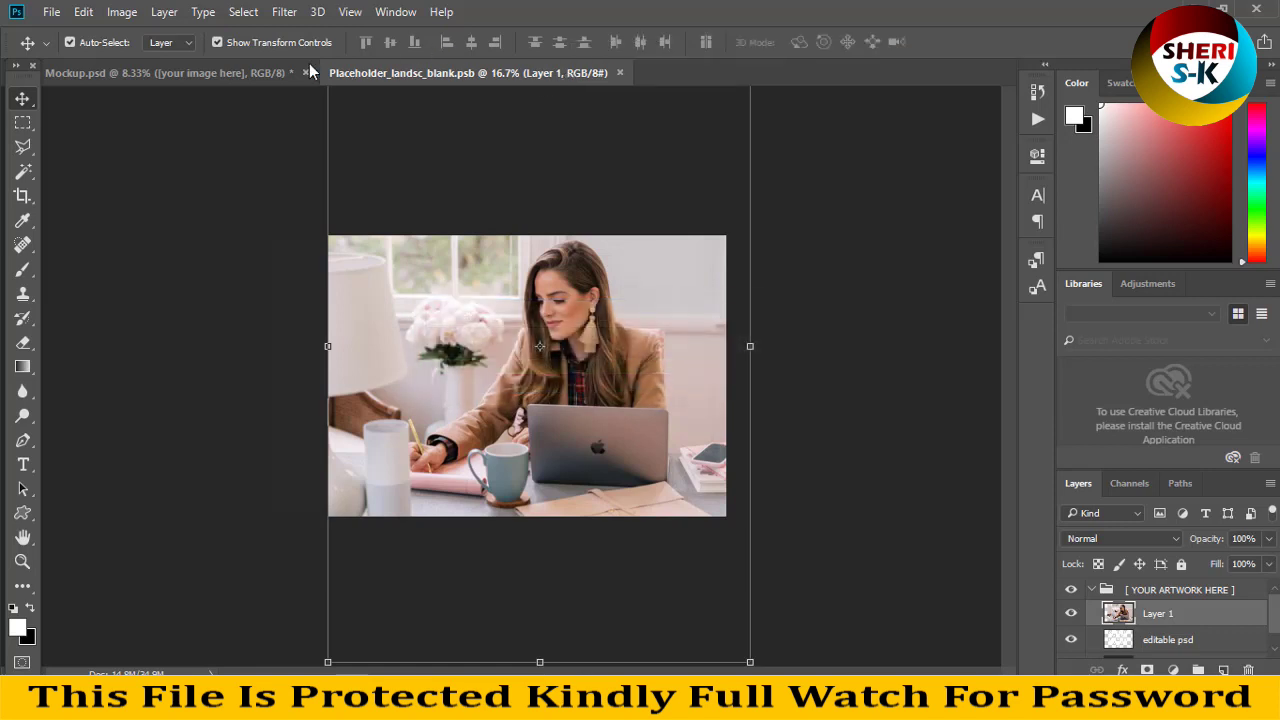
- Return to Mockup.psd and zoom in to check Artboard 1's new laptop photo
left_click(264, 71)
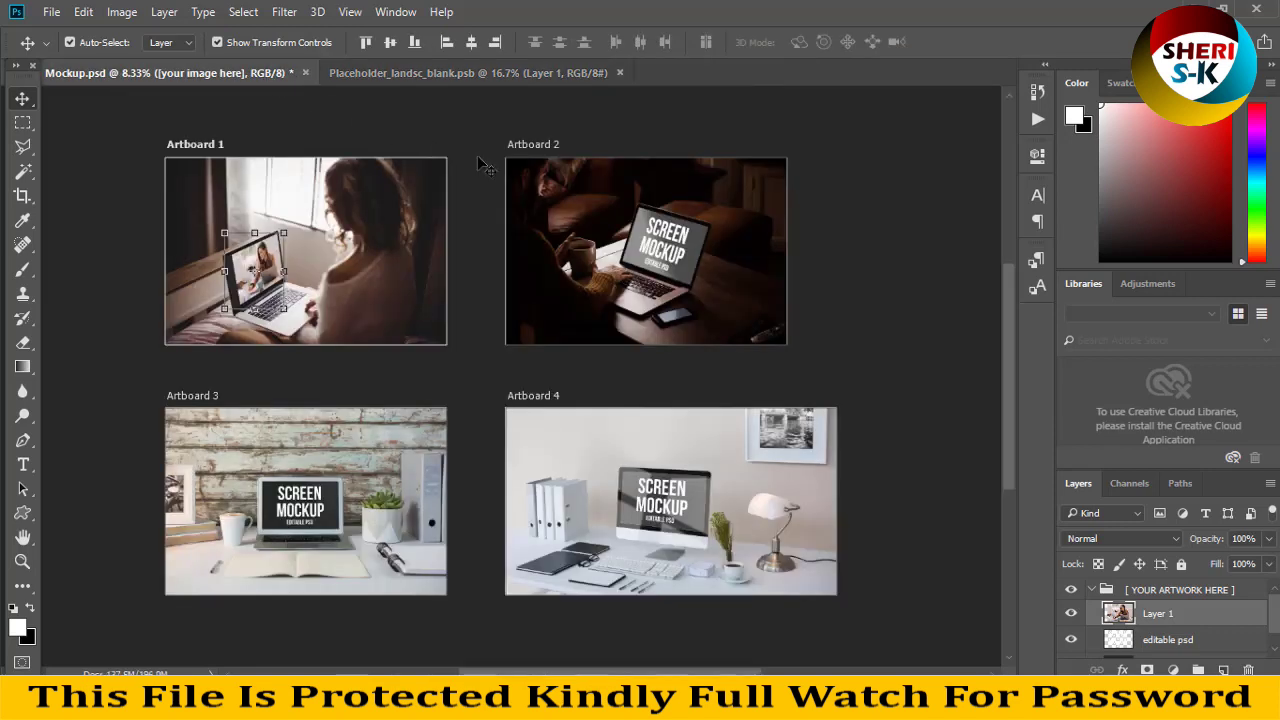
left_click(838, 190)
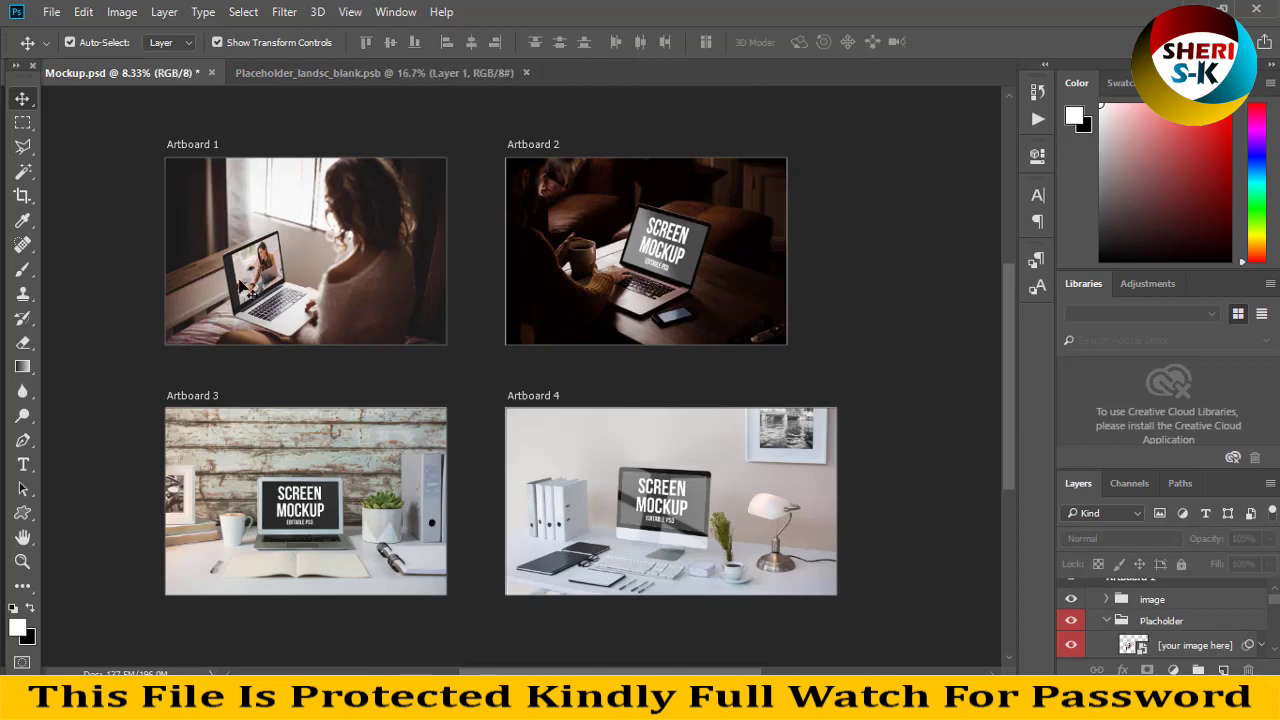
key("ctrl+plus")
key("ctrl+plus")
key("ctrl+plus")
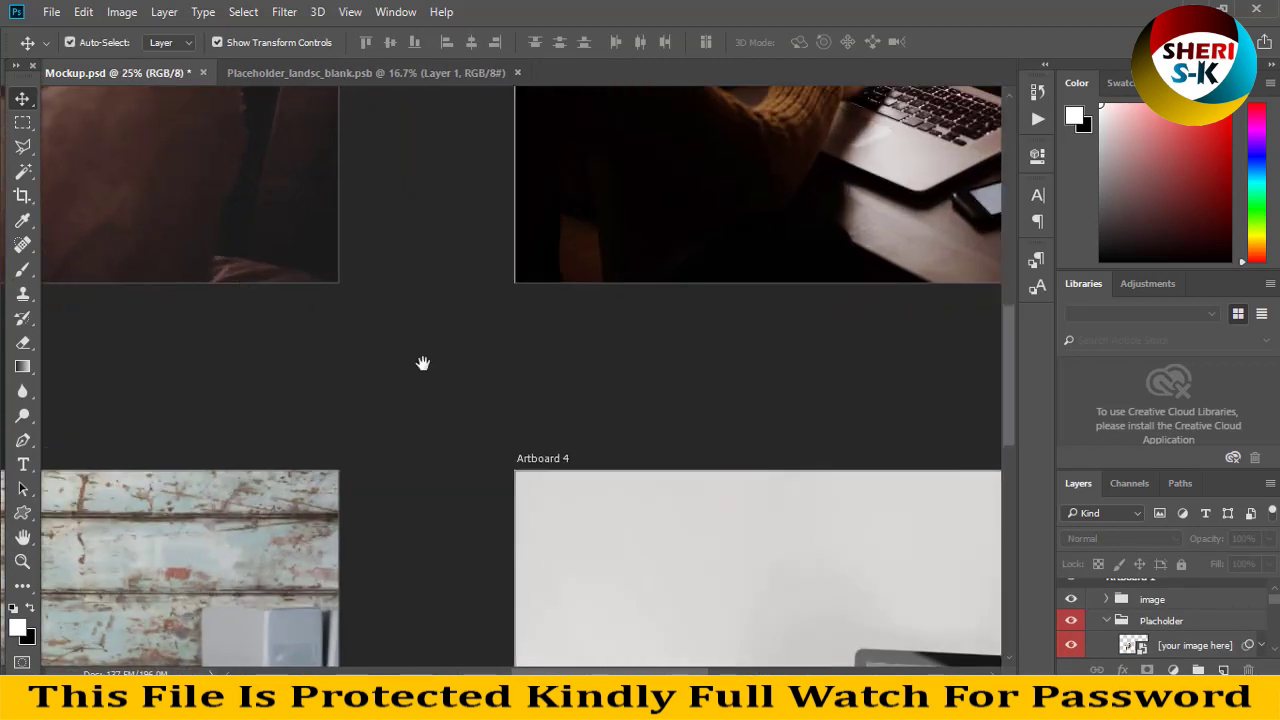
left_click_drag(423, 363, 380, 322)
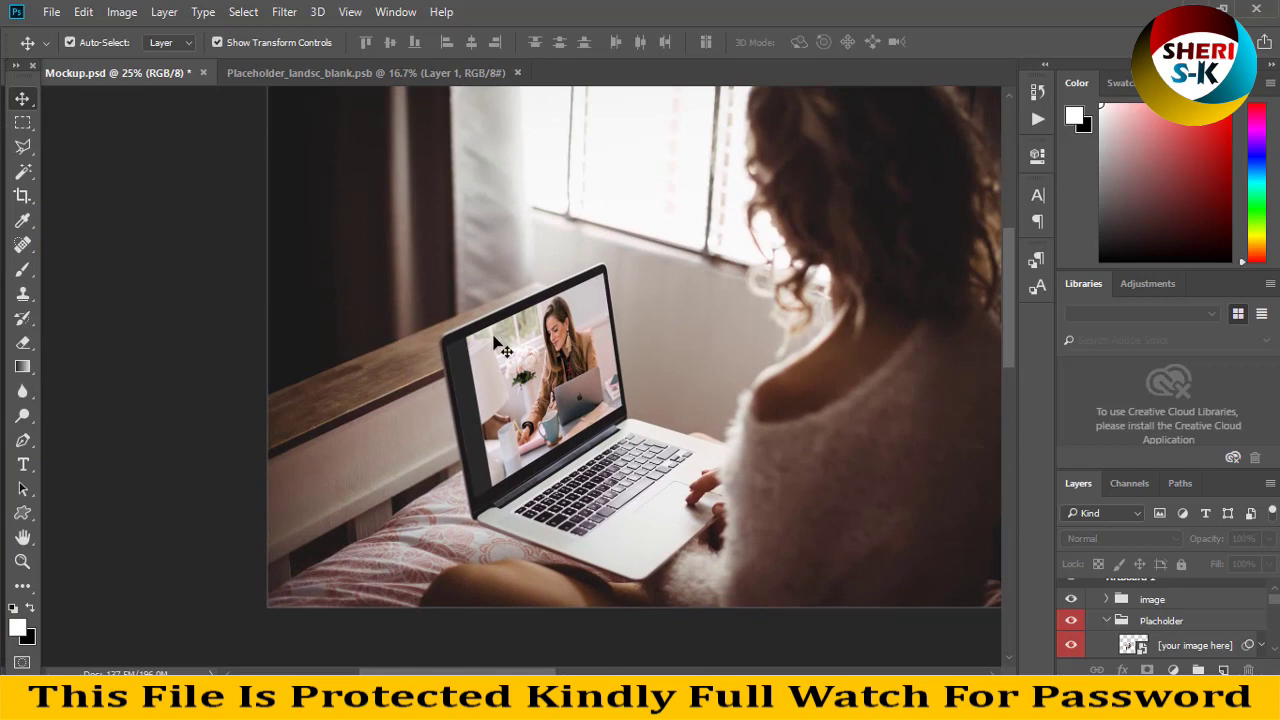
key("ctrl+minus")
key("ctrl+minus")
key("ctrl+minus")
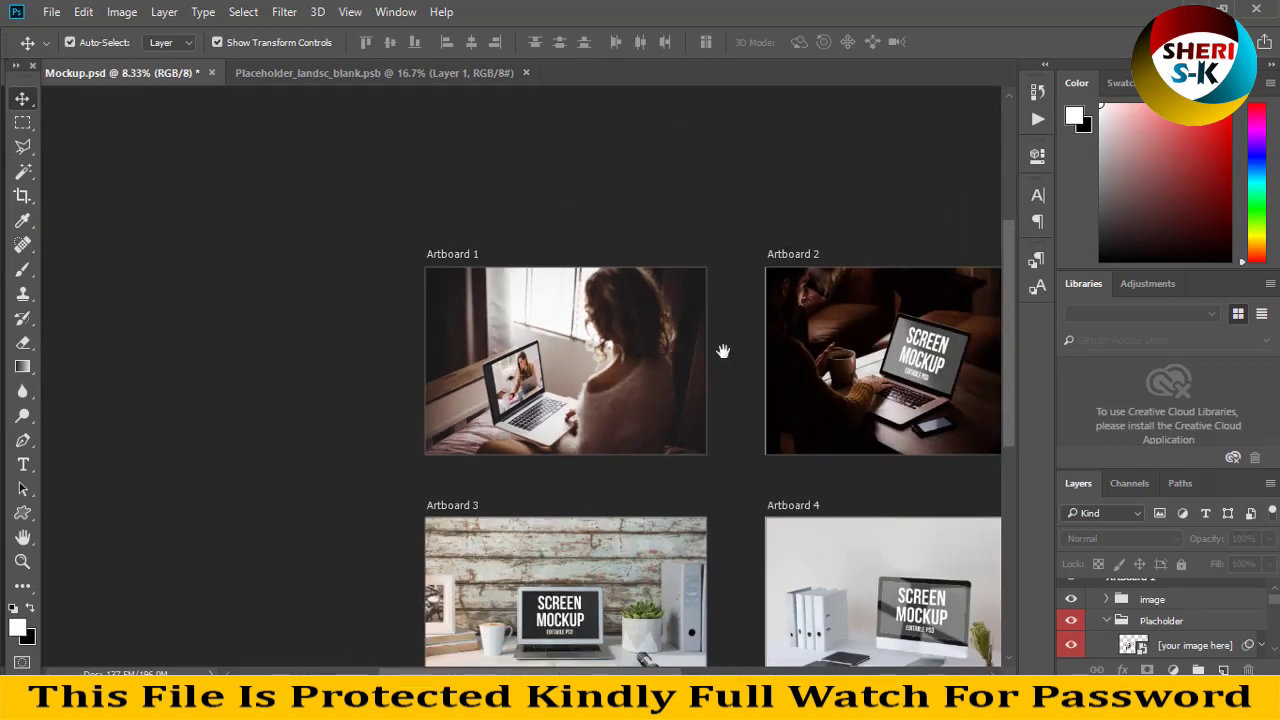
left_click_drag(723, 351, 506, 343)
- Select Artboard 2's screen placeholder and choose the office-desk woman photo in the Open dialog
left_click(741, 353)
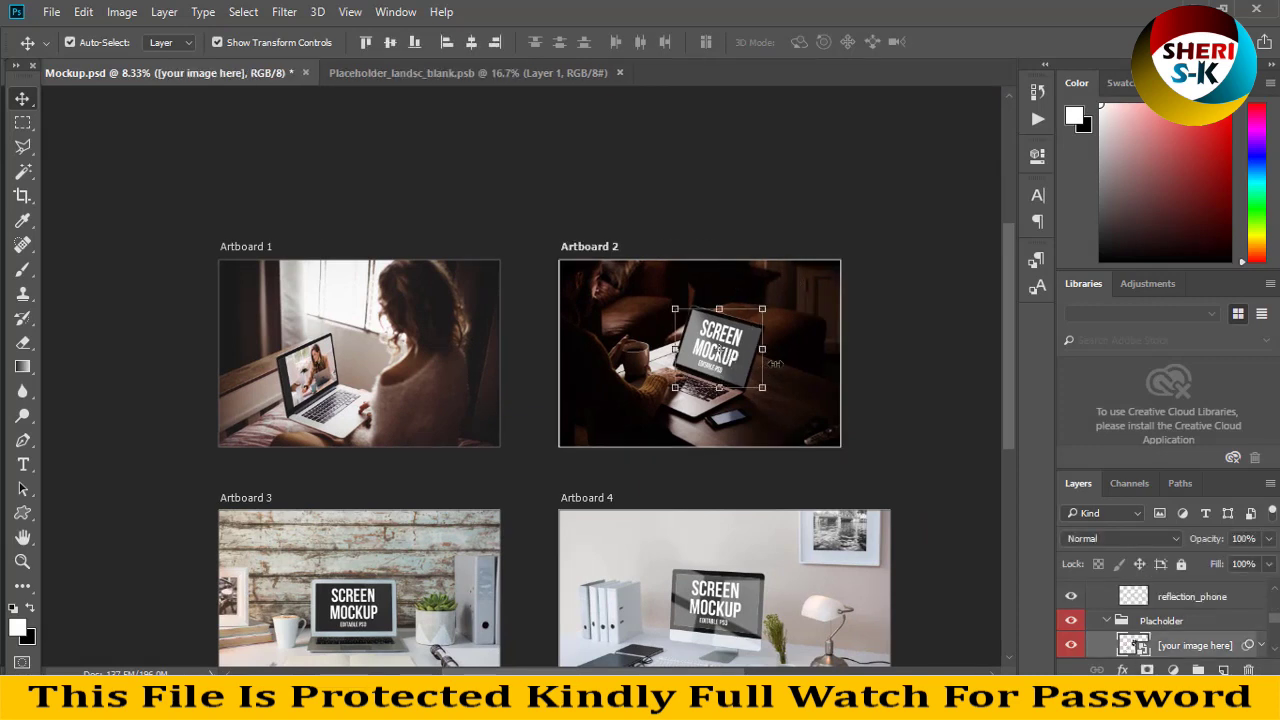
scroll(1071, 603, "down", 1)
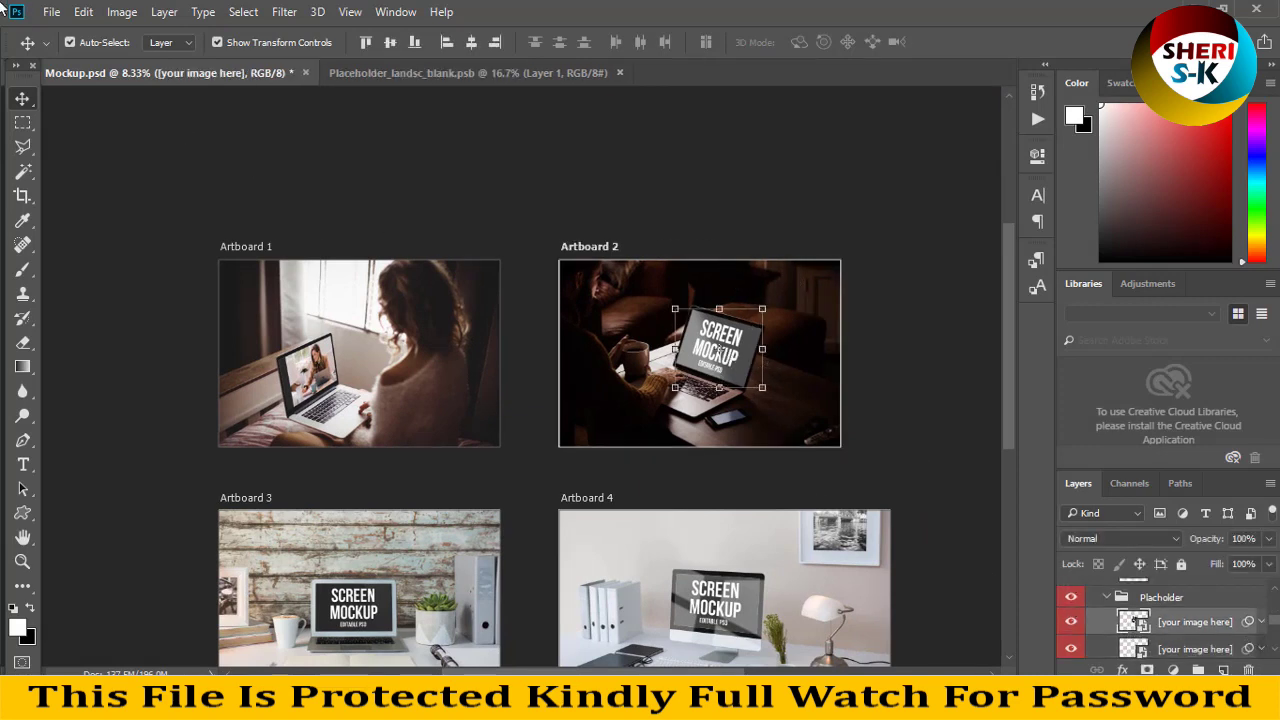
left_click(51, 11)
left_click(60, 48)
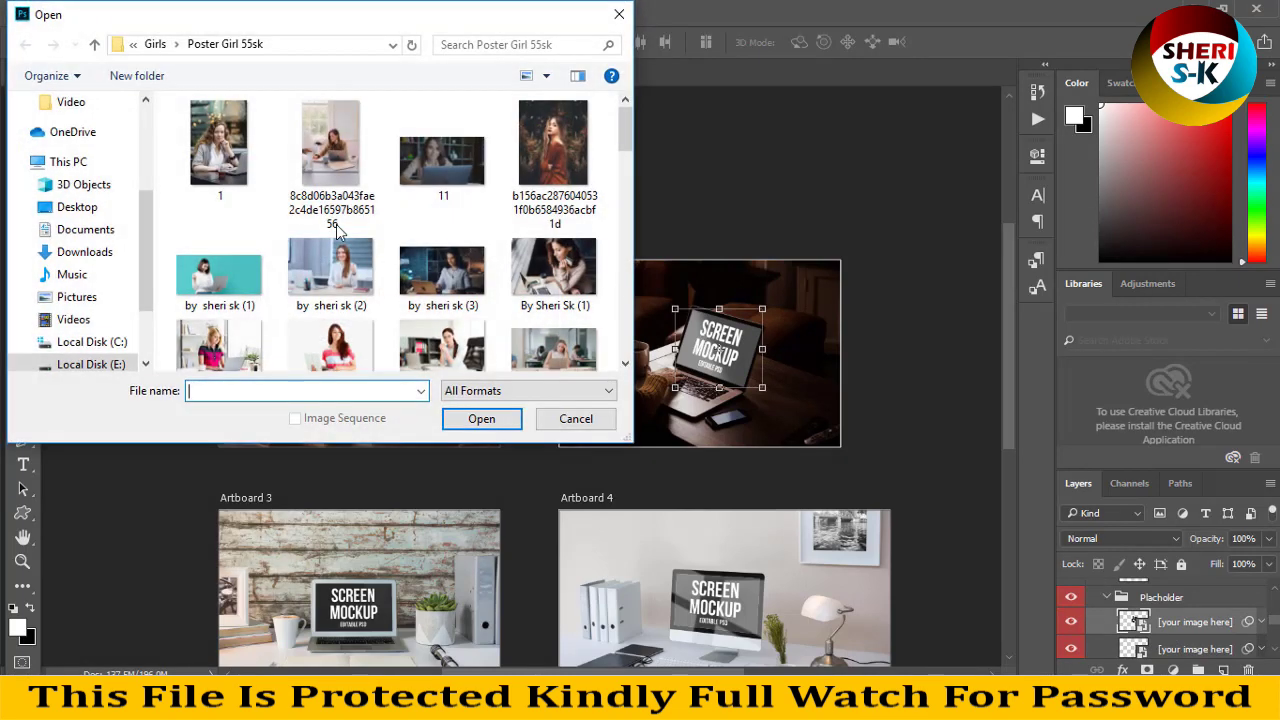
left_click(318, 288)
scroll(364, 258, "down", 1)
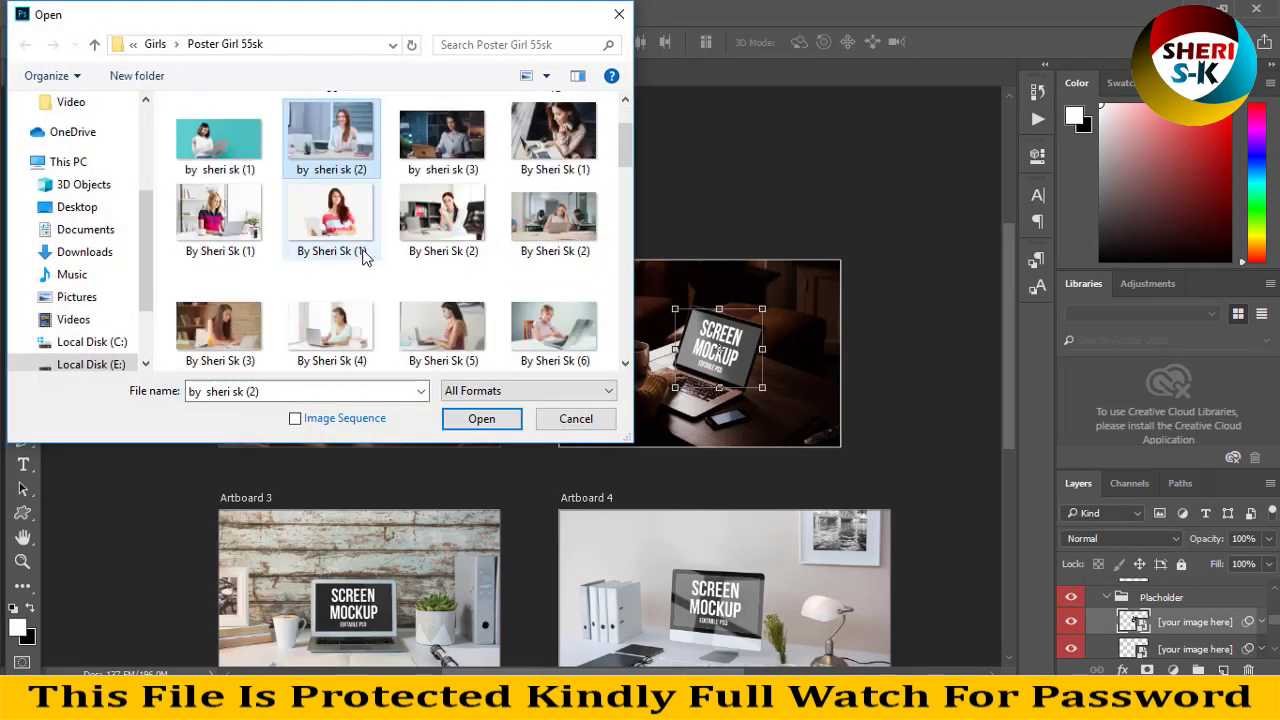
scroll(443, 283, "down", 1)
left_click(443, 210)
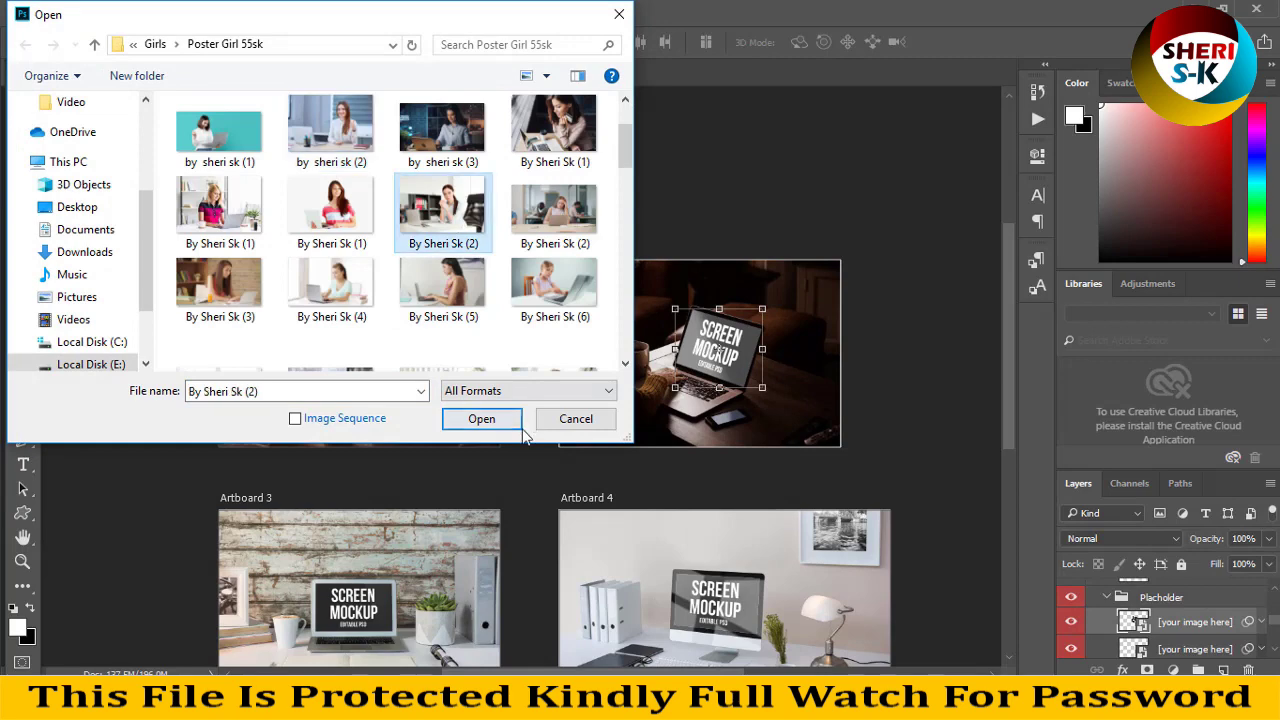
- Open the office-desk photo and copy it onto Artboard 2 as a new layer
left_click(515, 424)
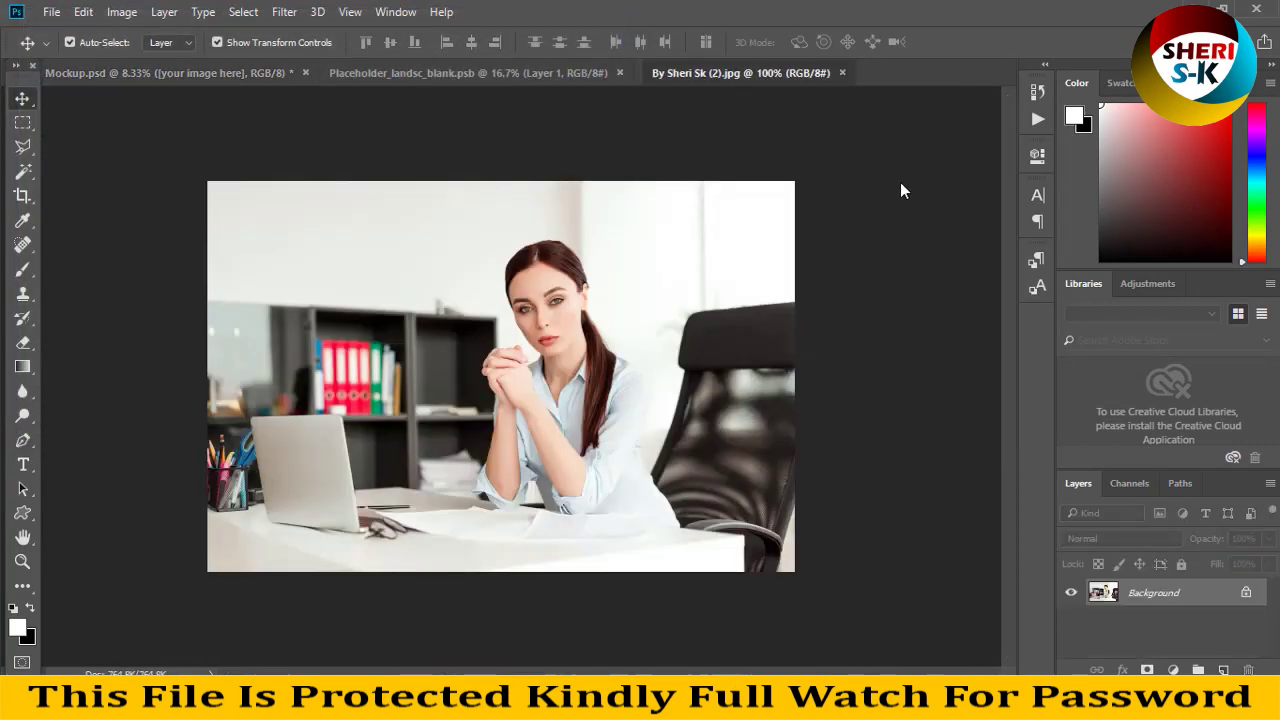
left_click_drag(732, 72, 860, 172)
left_click_drag(800, 300, 700, 330)
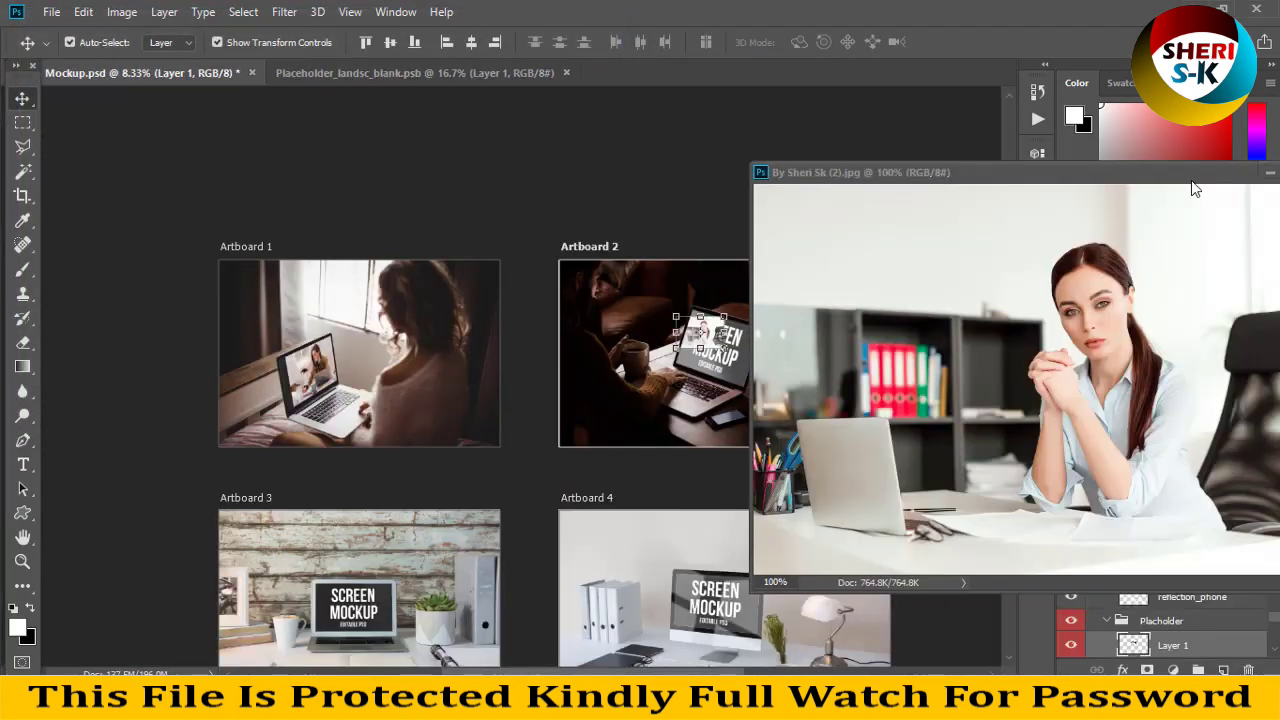
left_click_drag(1110, 172, 507, 259)
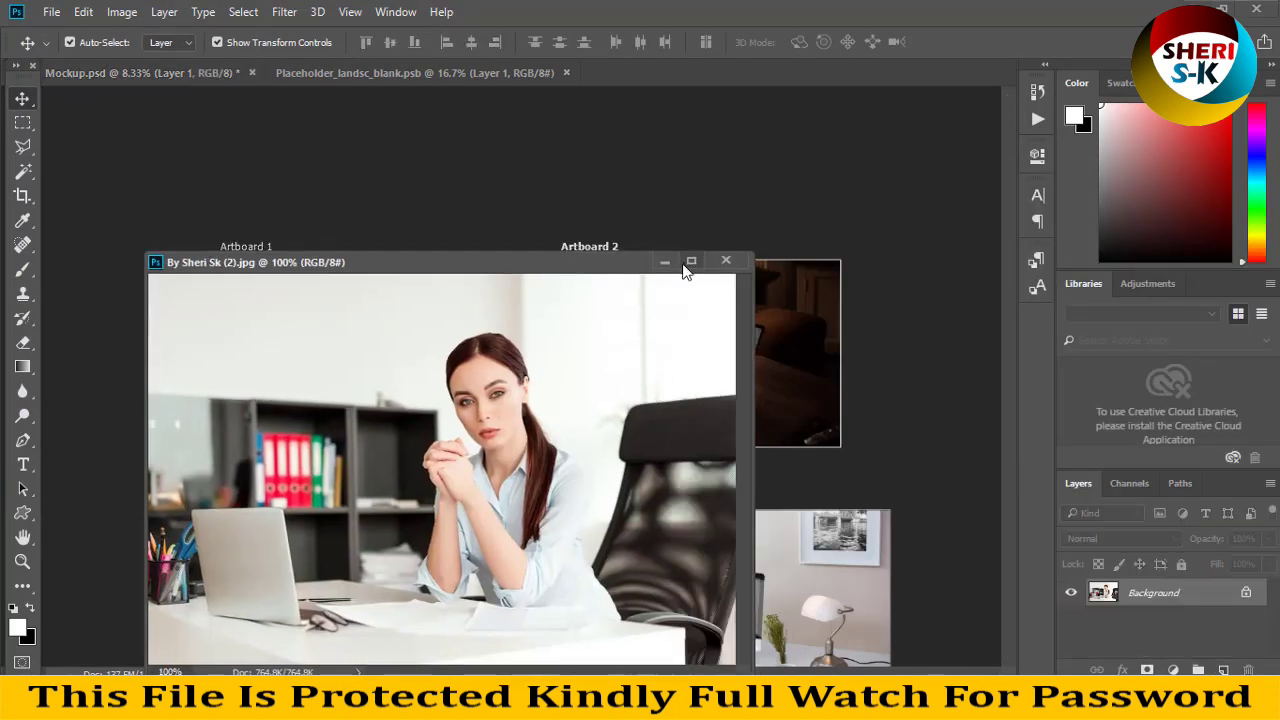
left_click(736, 263)
- Hide Artboard 2's screen placeholder layer and select the new photo layer
scroll(1095, 577, "down", 2)
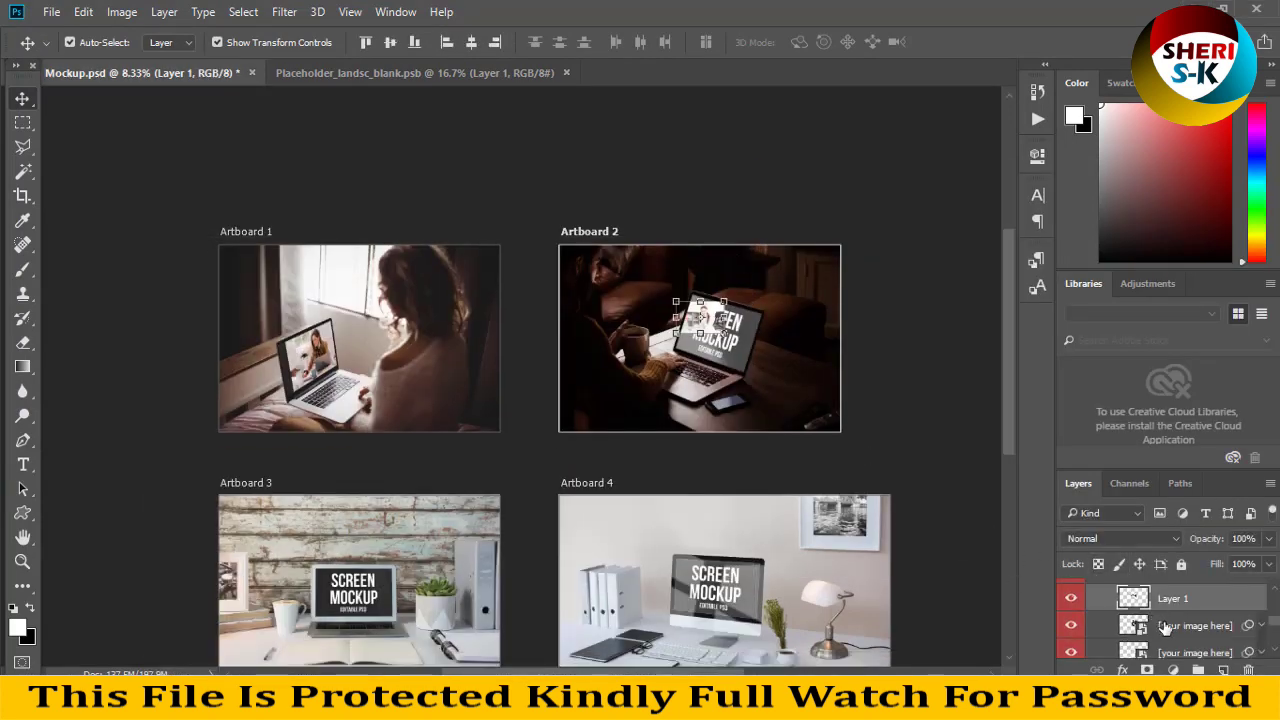
left_click(1100, 628)
left_click(1071, 626)
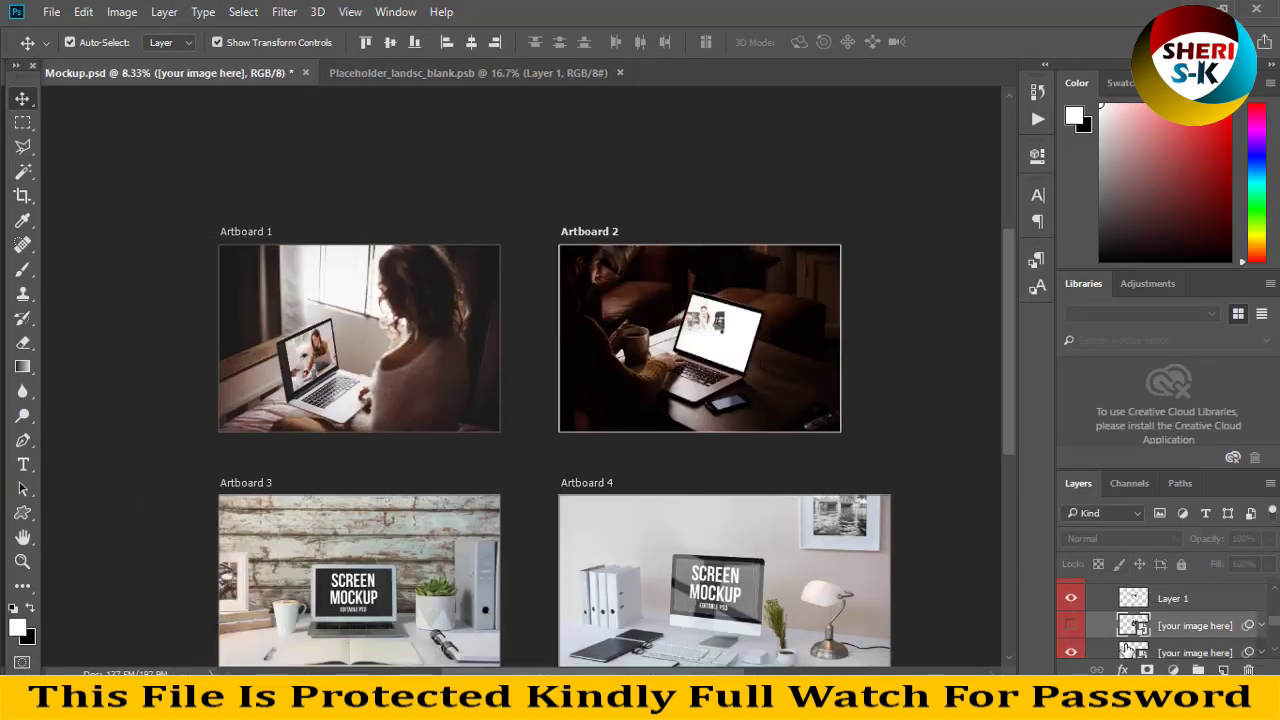
left_click(716, 325)
- Enlarge the office-desk photo and nudge it left to fit Artboard 2's laptop screen
left_click_drag(724, 334, 797, 382)
key("Return")
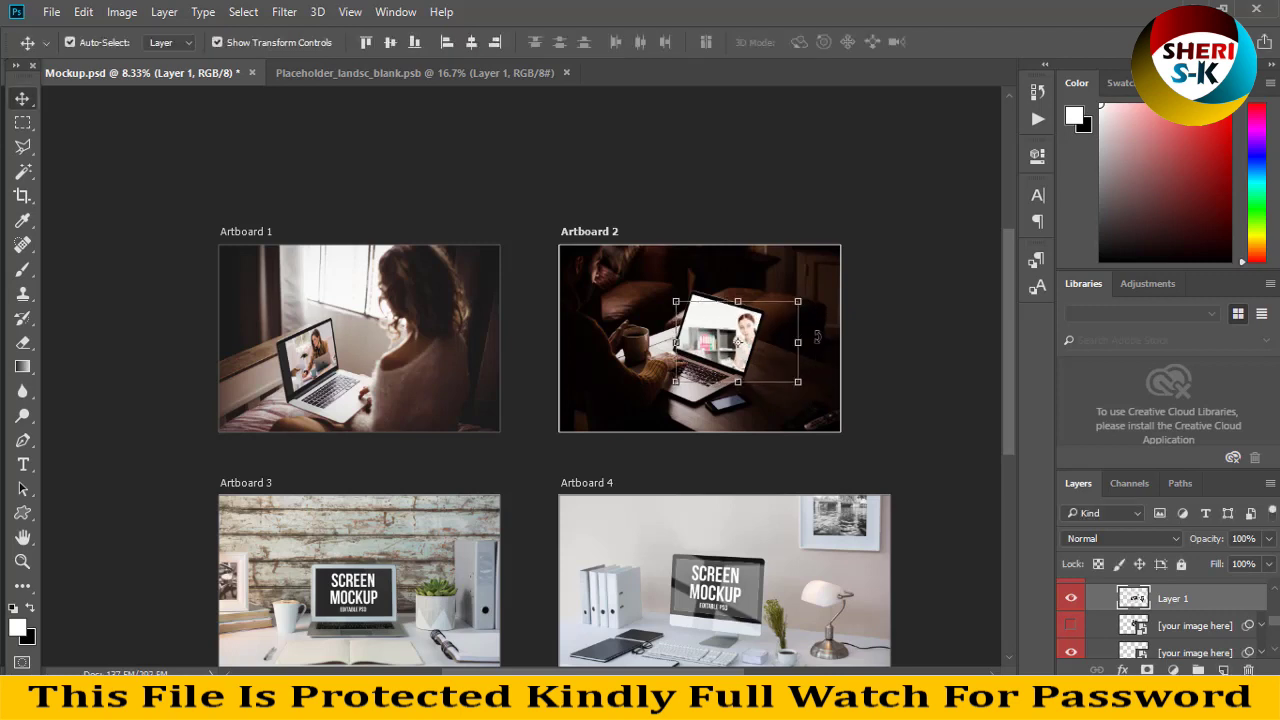
left_click_drag(817, 337, 810, 360)
key("Escape")
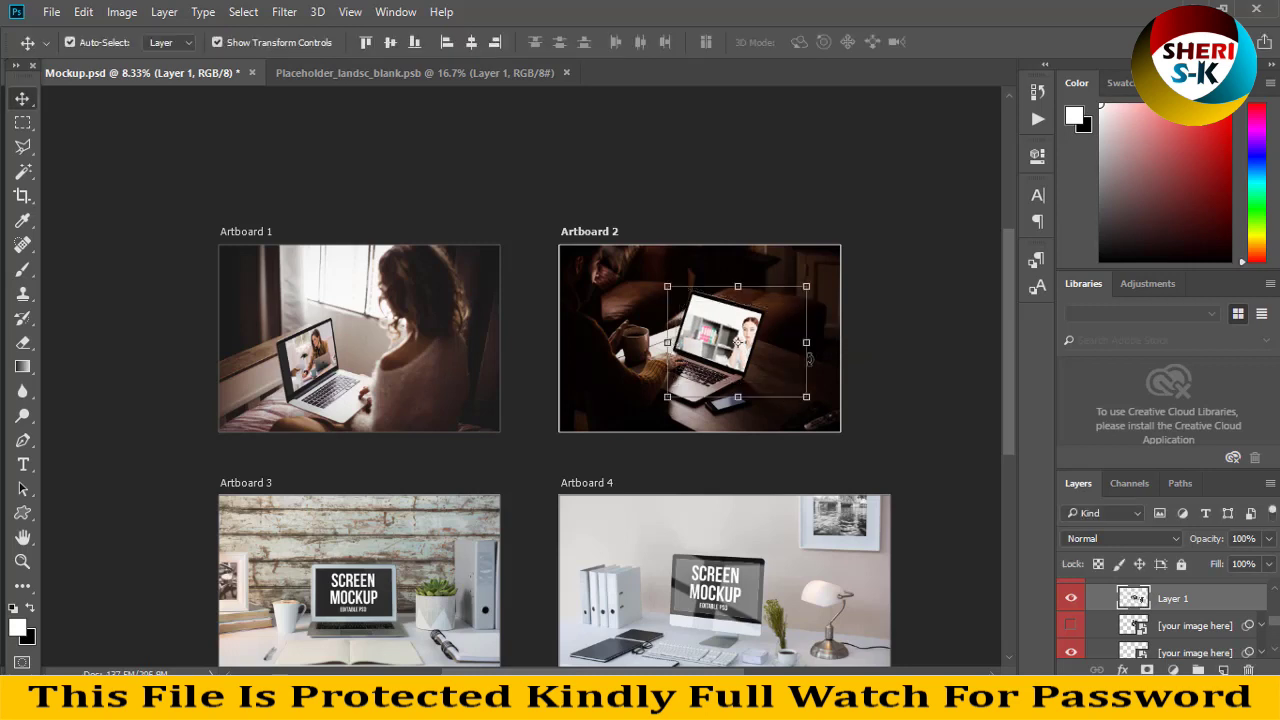
left_click_drag(728, 342, 720, 338)
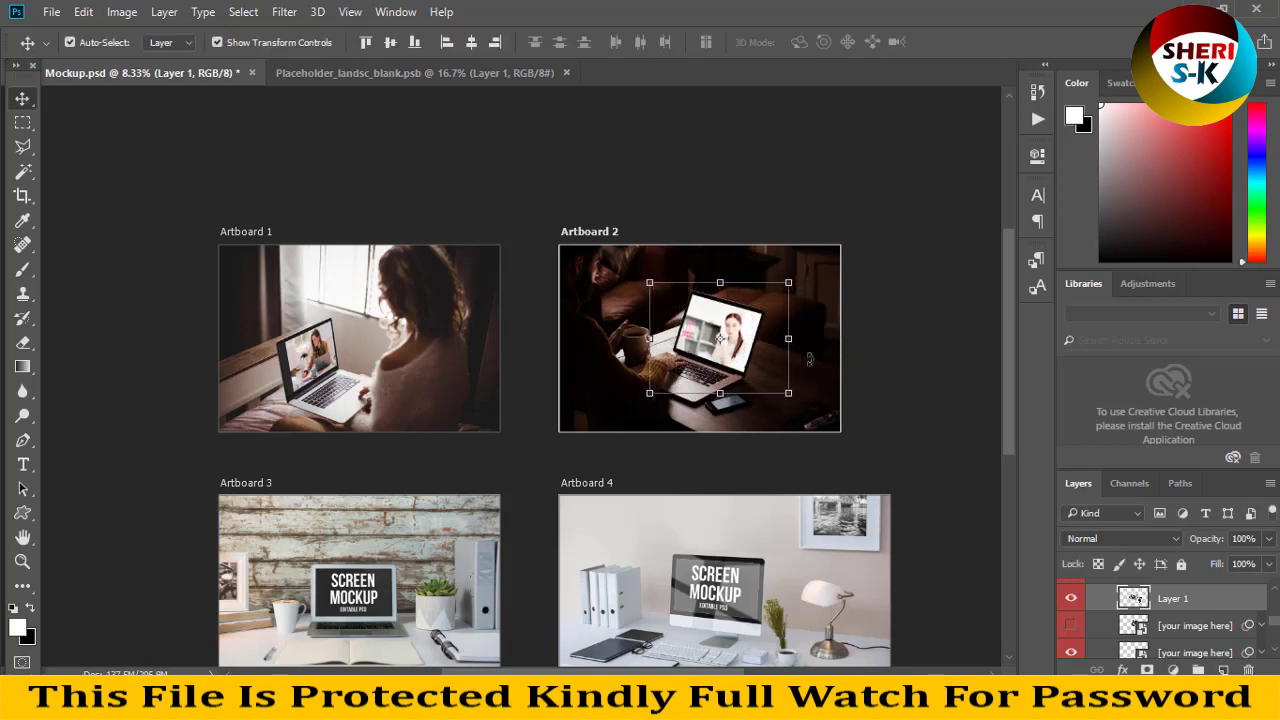
key("Left")
key("Left")
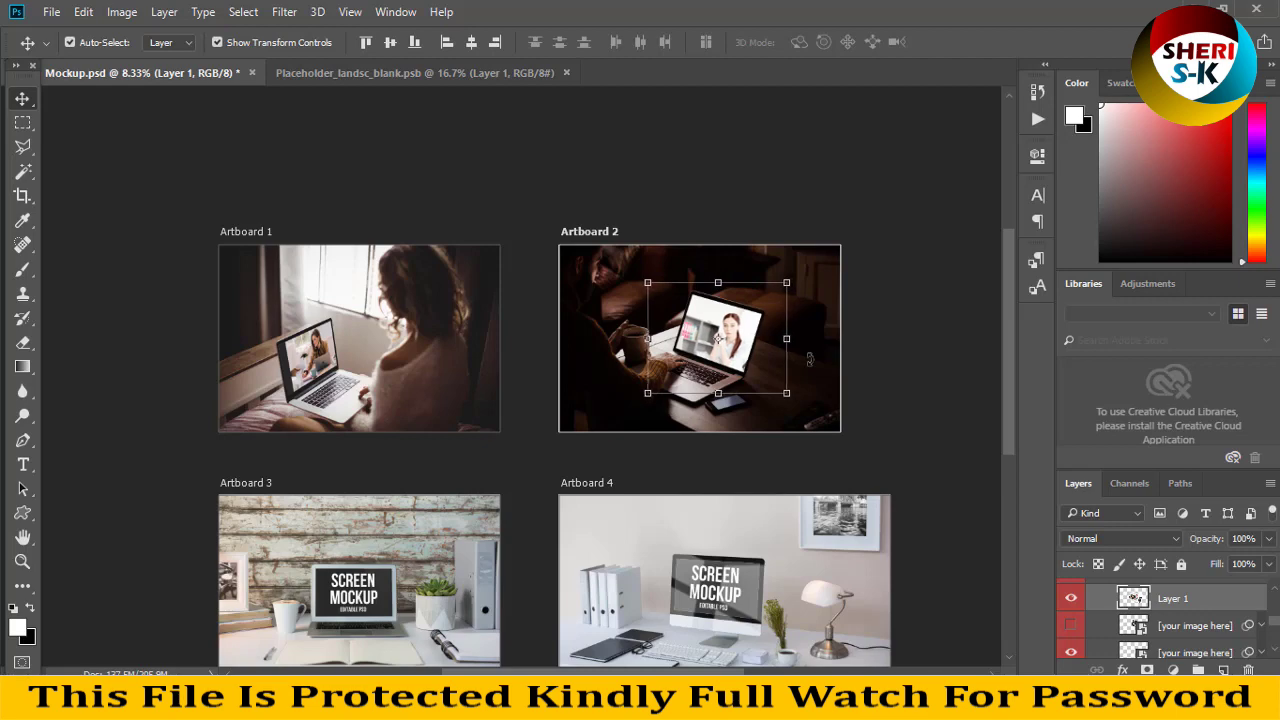
left_click(876, 310)
key("ctrl+plus")
key("ctrl+plus")
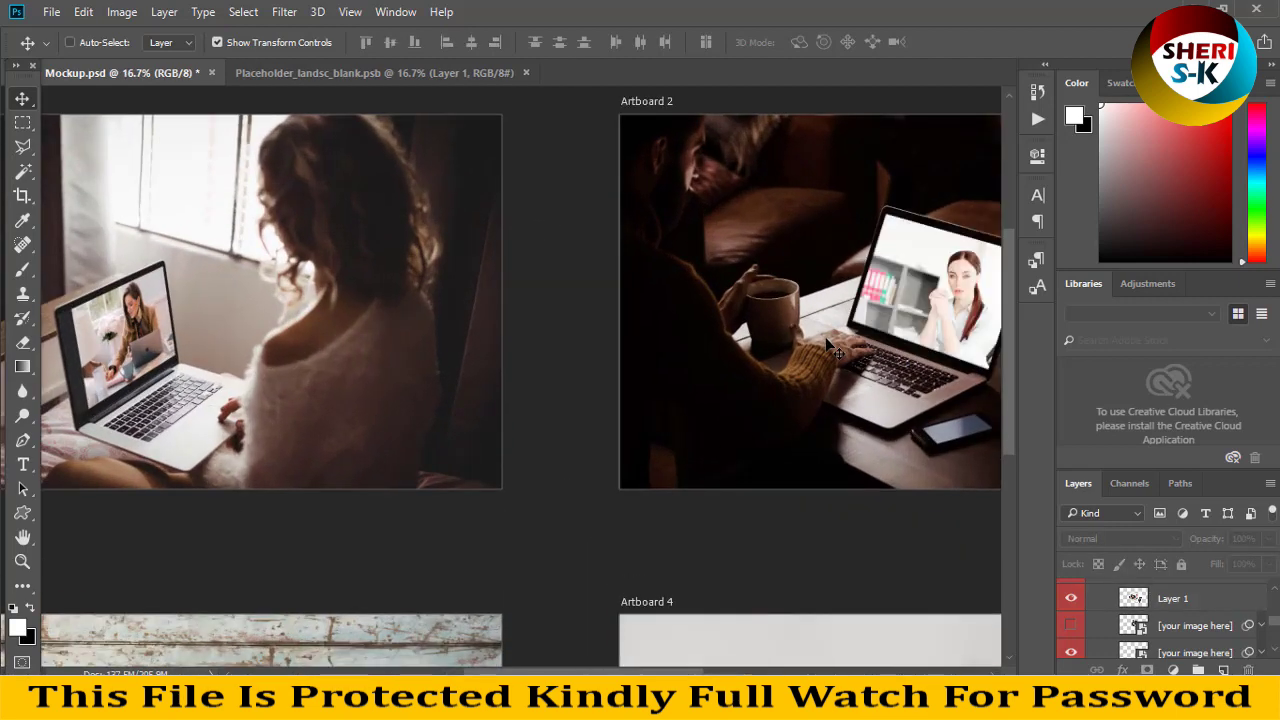
- Check Artboard 2's reflection layers, then zoom out to 8.33% showing all four artboards
left_click_drag(853, 411, 727, 340)
left_click(825, 368)
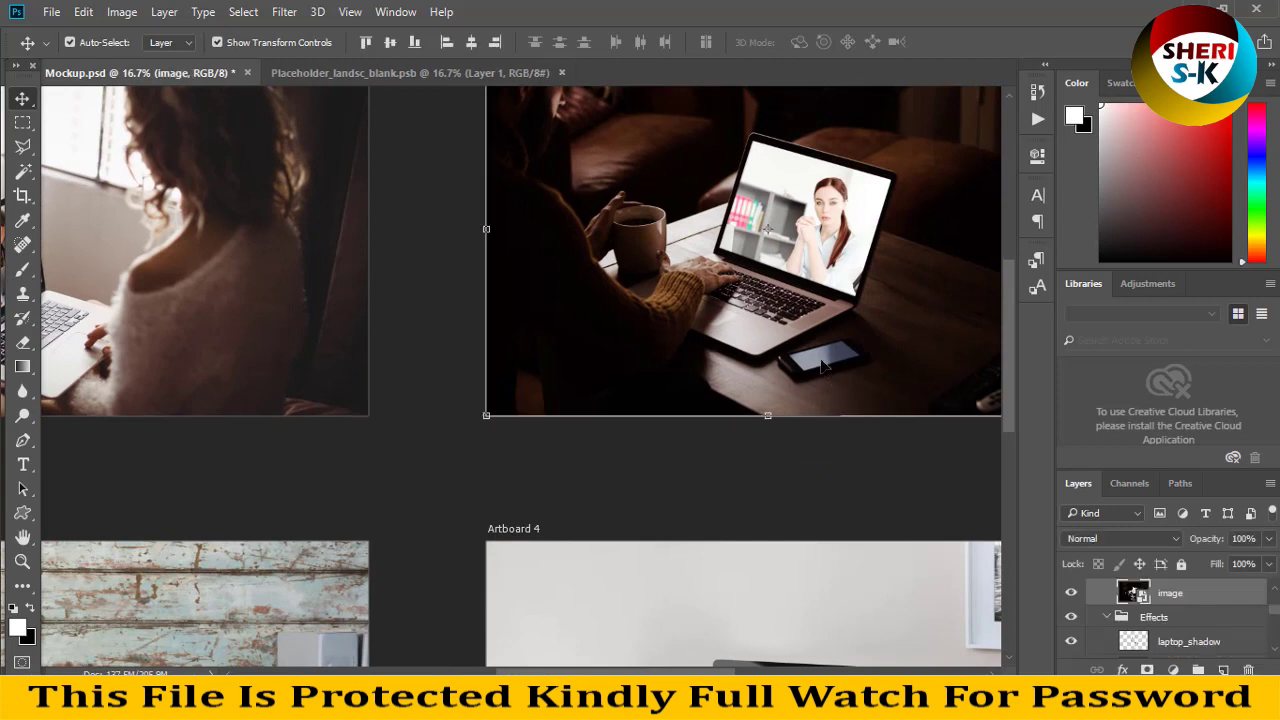
left_click(825, 368)
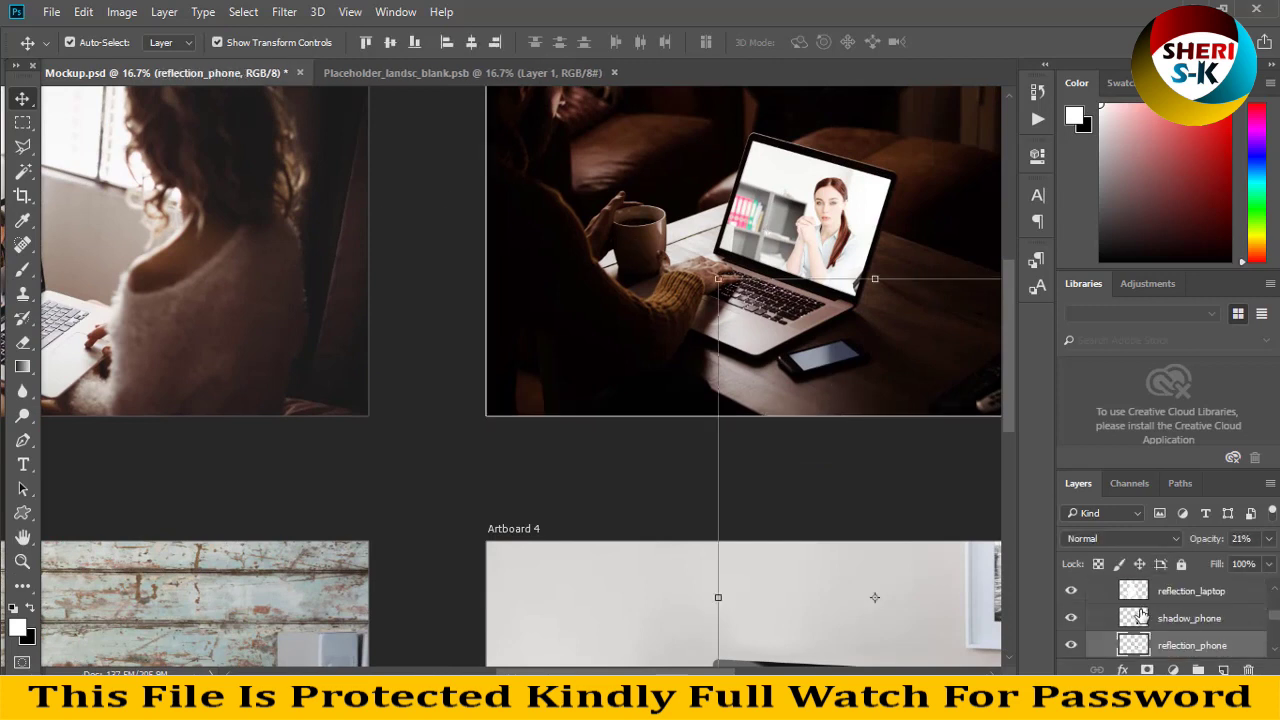
left_click(1132, 591)
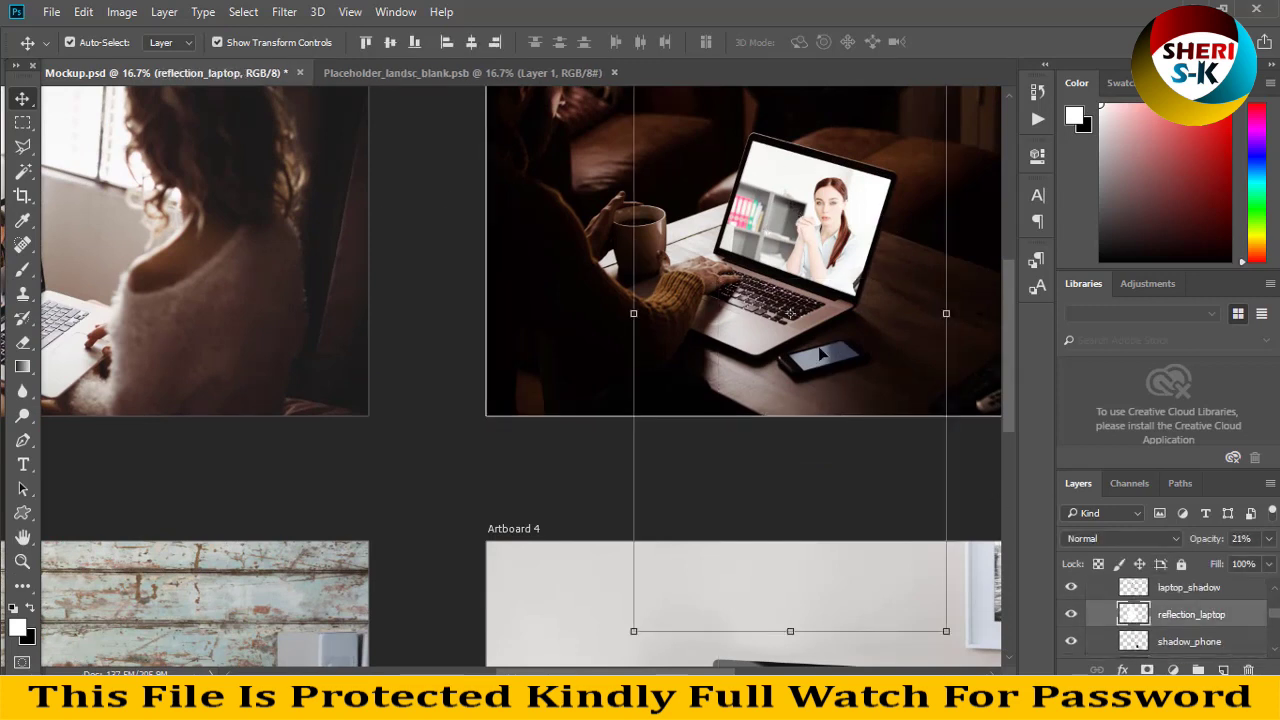
key("ctrl+minus")
key("ctrl+minus")
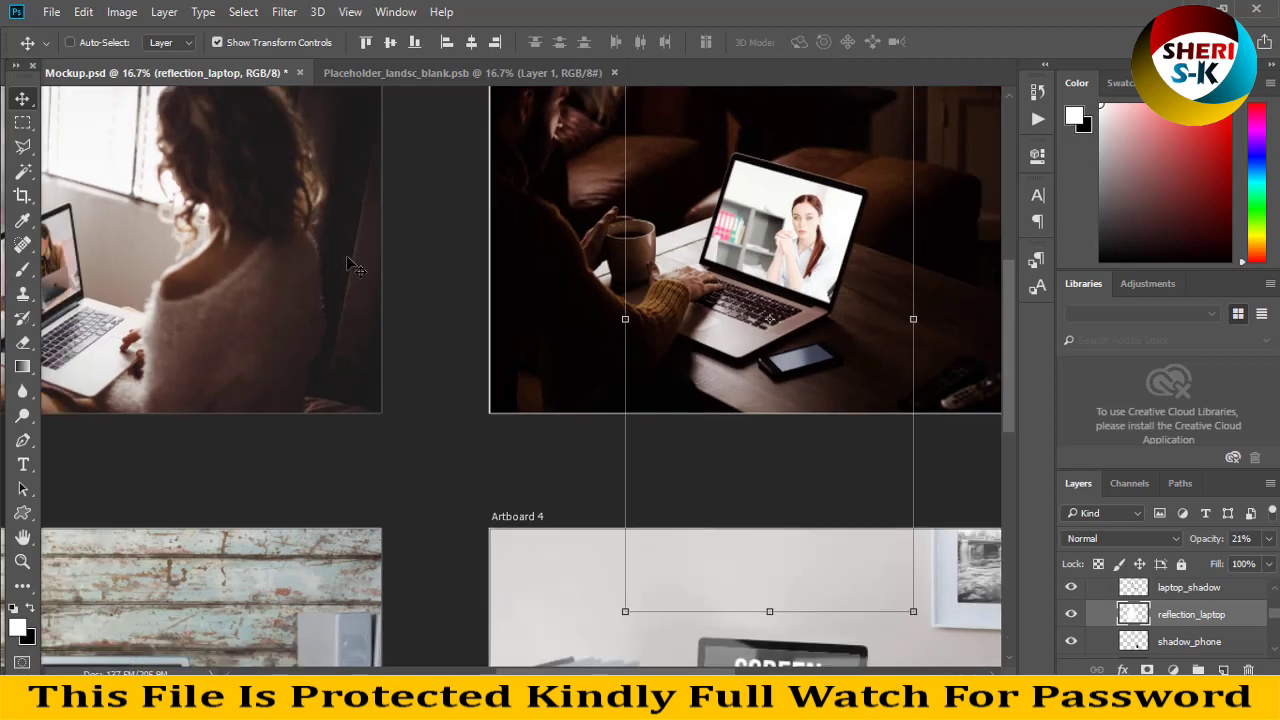
scroll(276, 506, "down", 3)
scroll(276, 506, "left", 2)
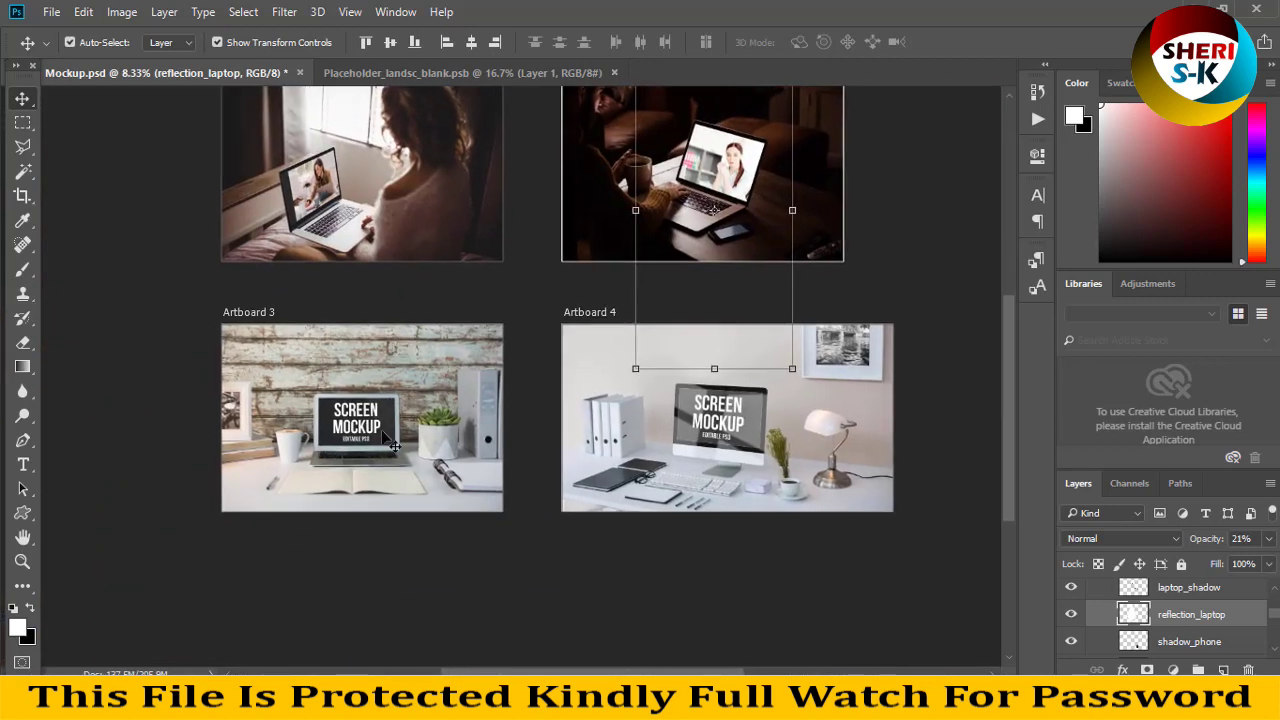
- Expand Artboard 4's Placeholder group and open its [your image here] smart object
left_click(352, 427)
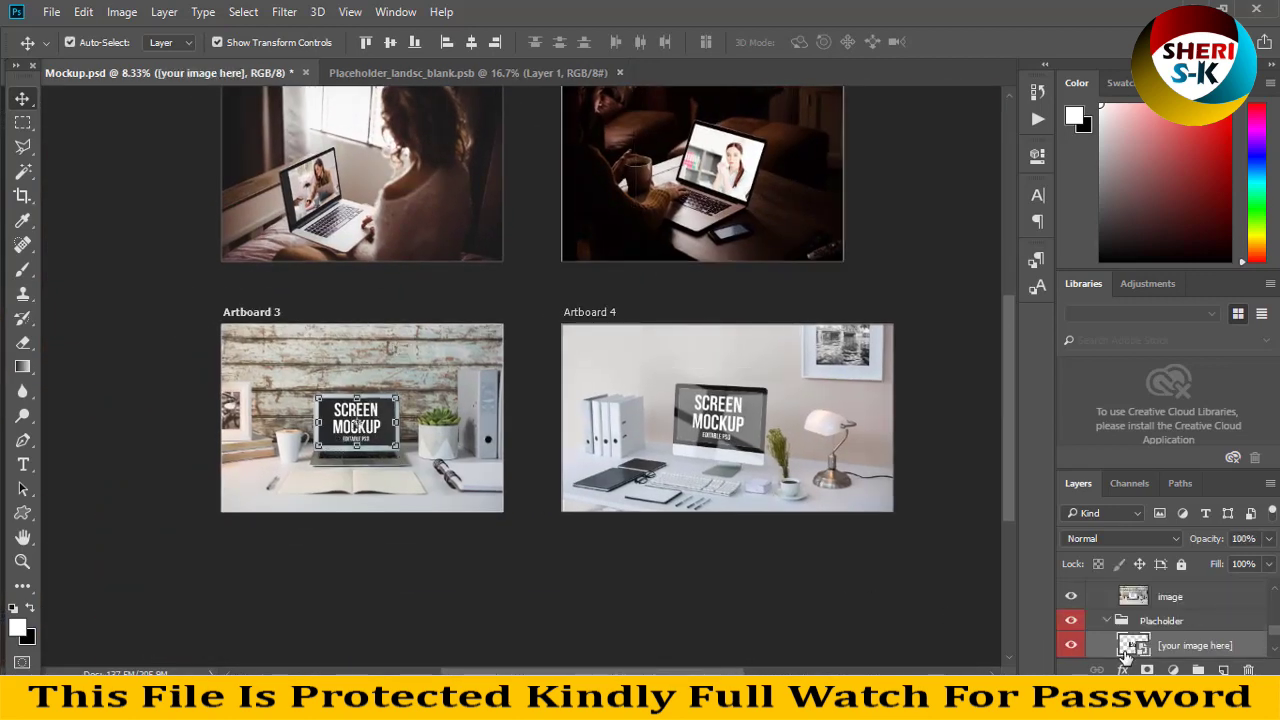
left_click(733, 428)
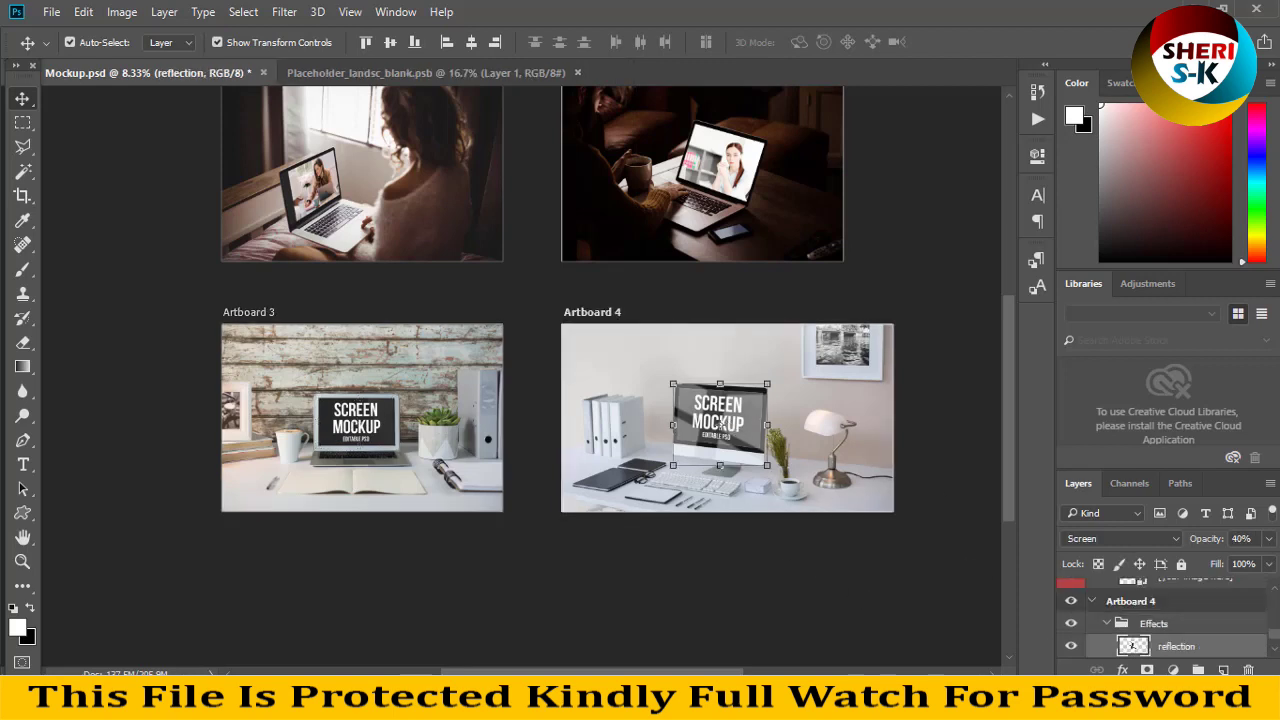
scroll(1124, 646, "down", 2)
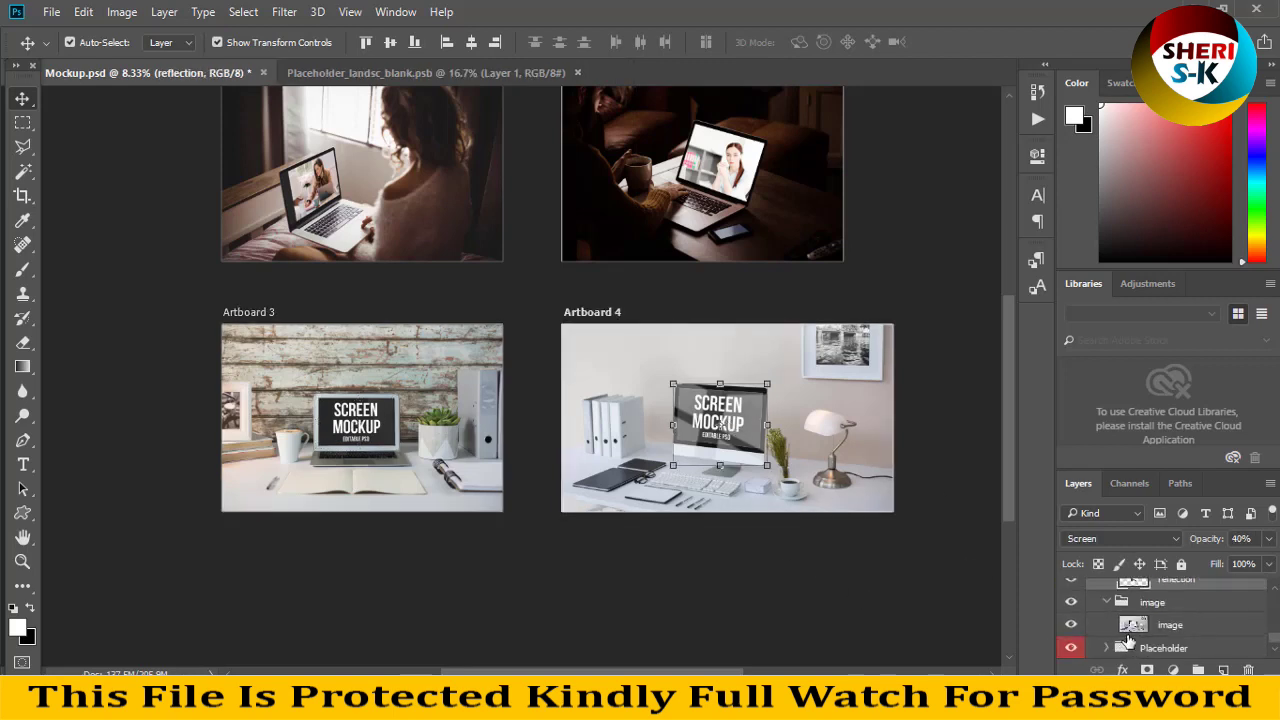
left_click(1146, 610)
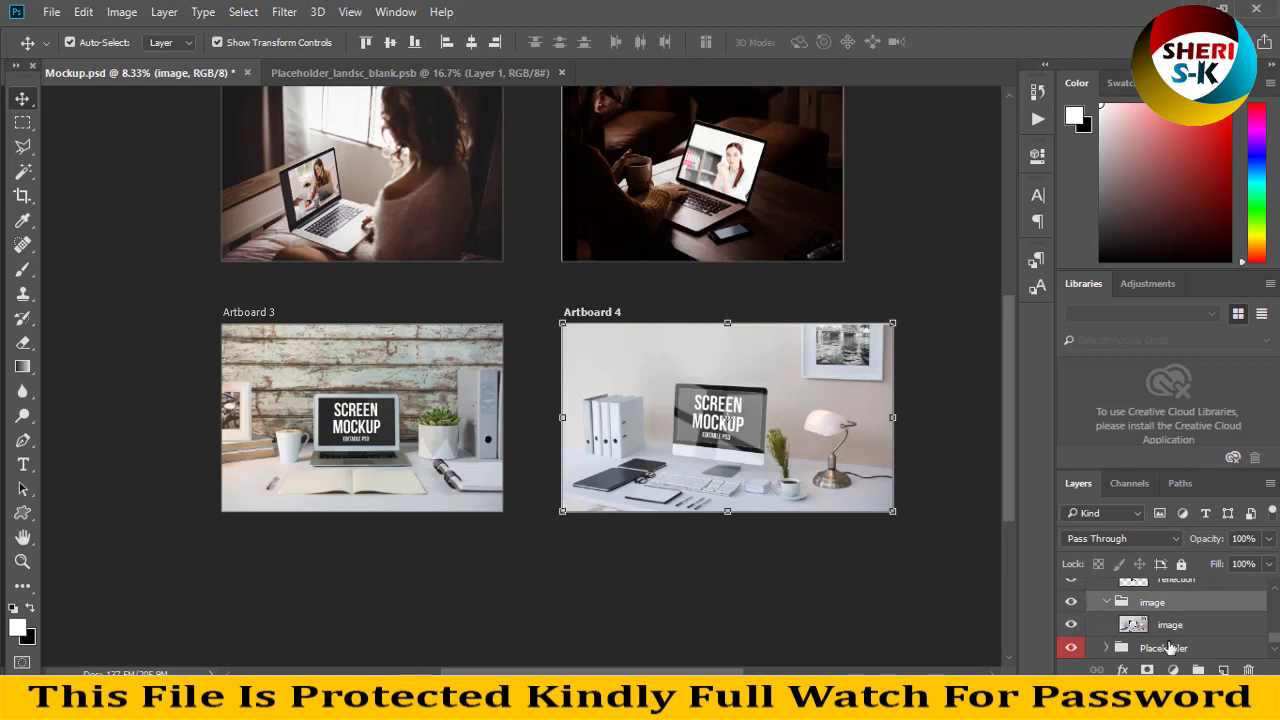
left_click(1106, 648)
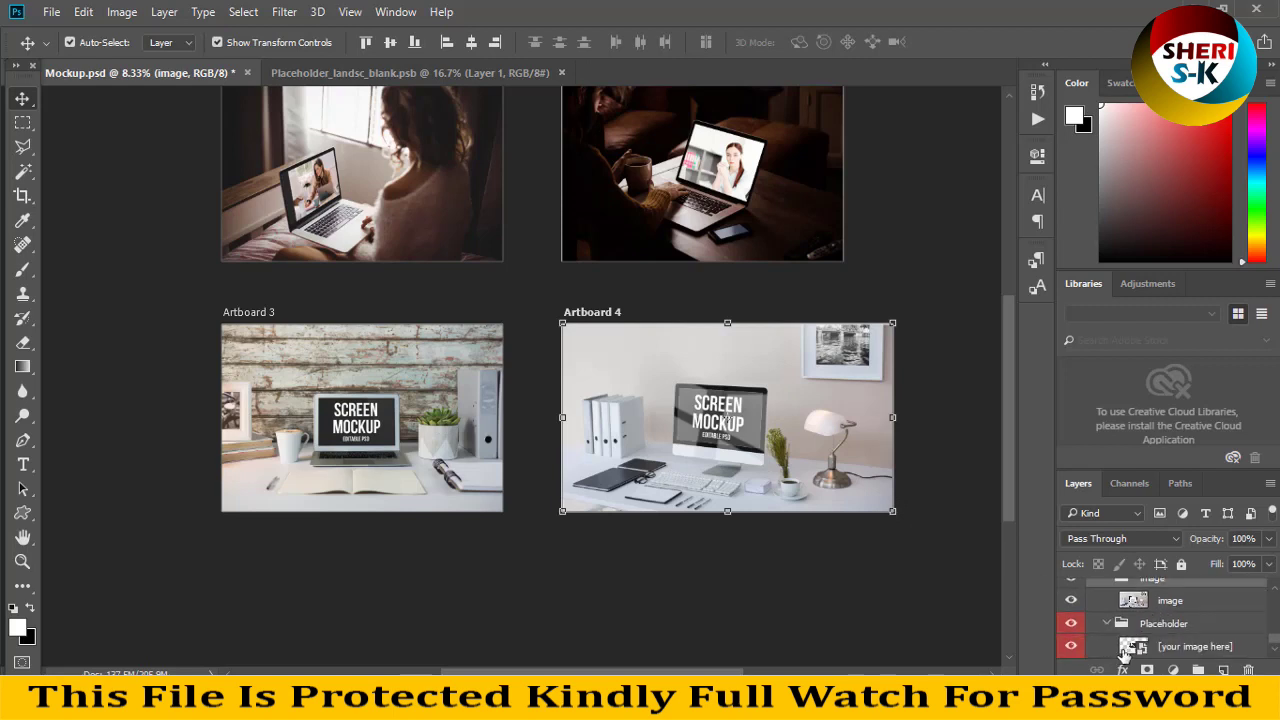
double_click(1135, 647)
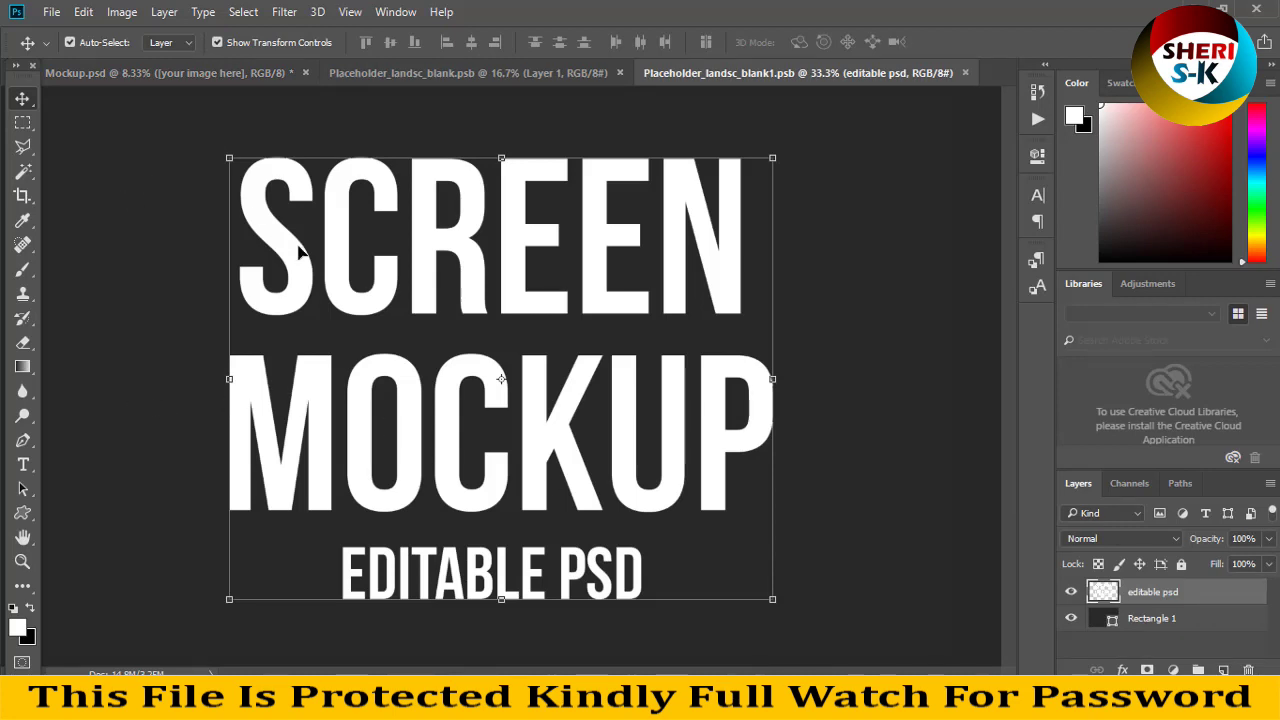
- Replace the SCREEN MOCKUP text layer with a 72 pt name caption
key("Delete")
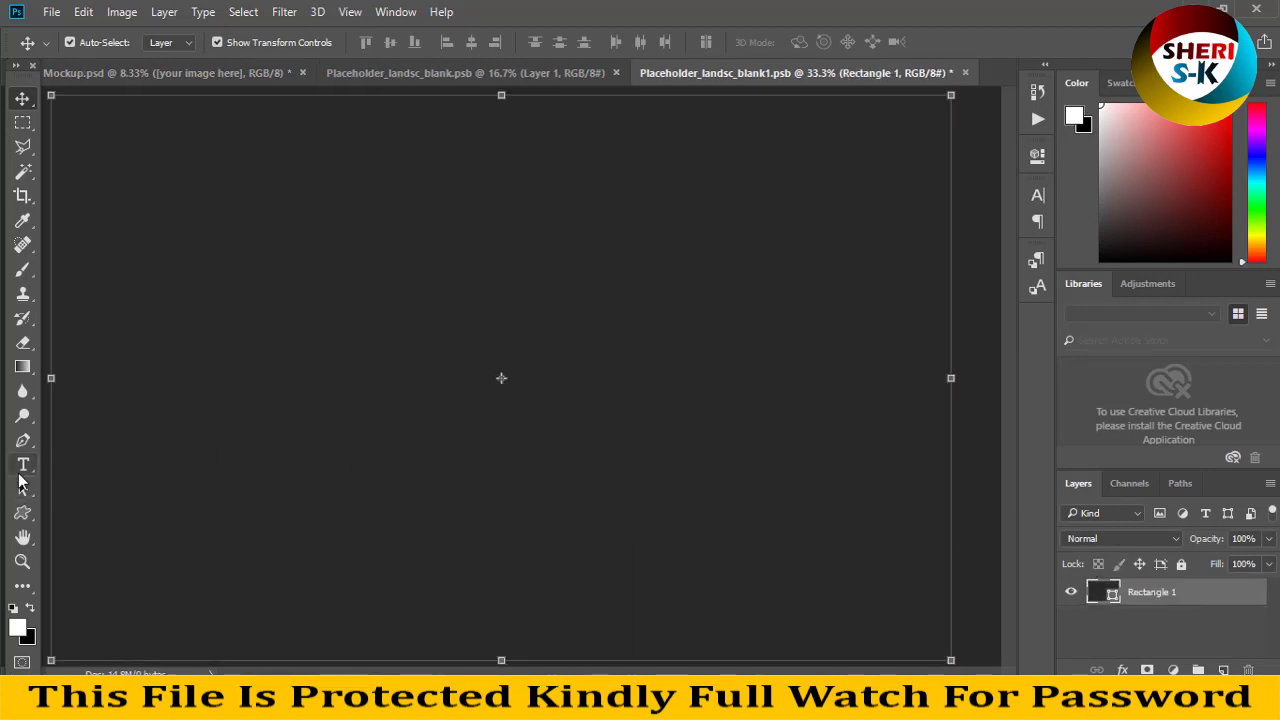
left_click(23, 464)
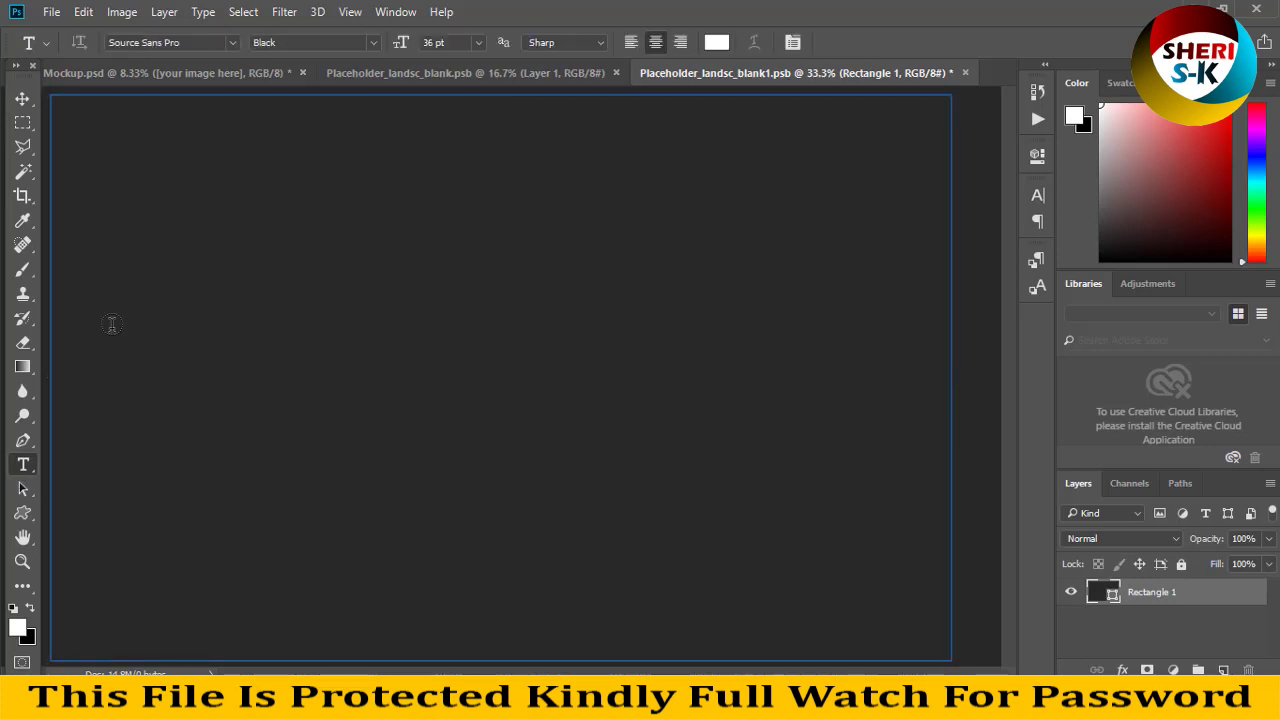
left_click(186, 195)
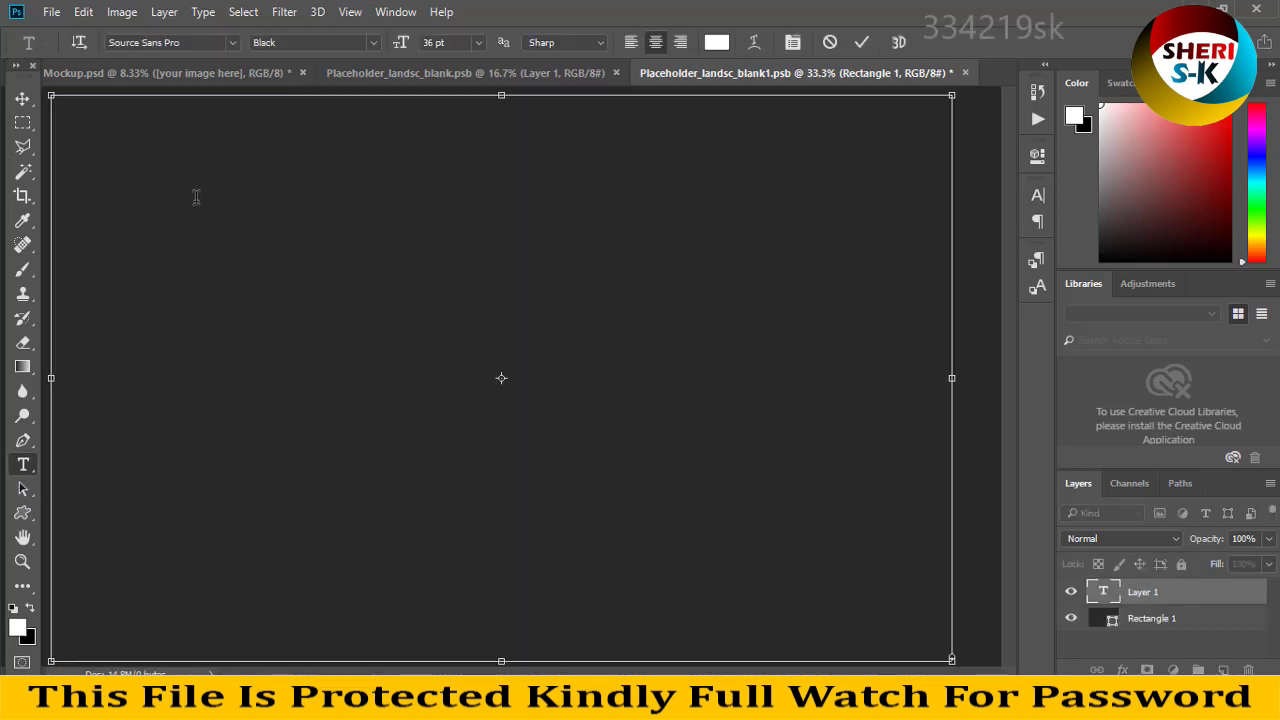
left_click(479, 43)
left_click(454, 382)
type("HERI SK")
key("ctrl+a")
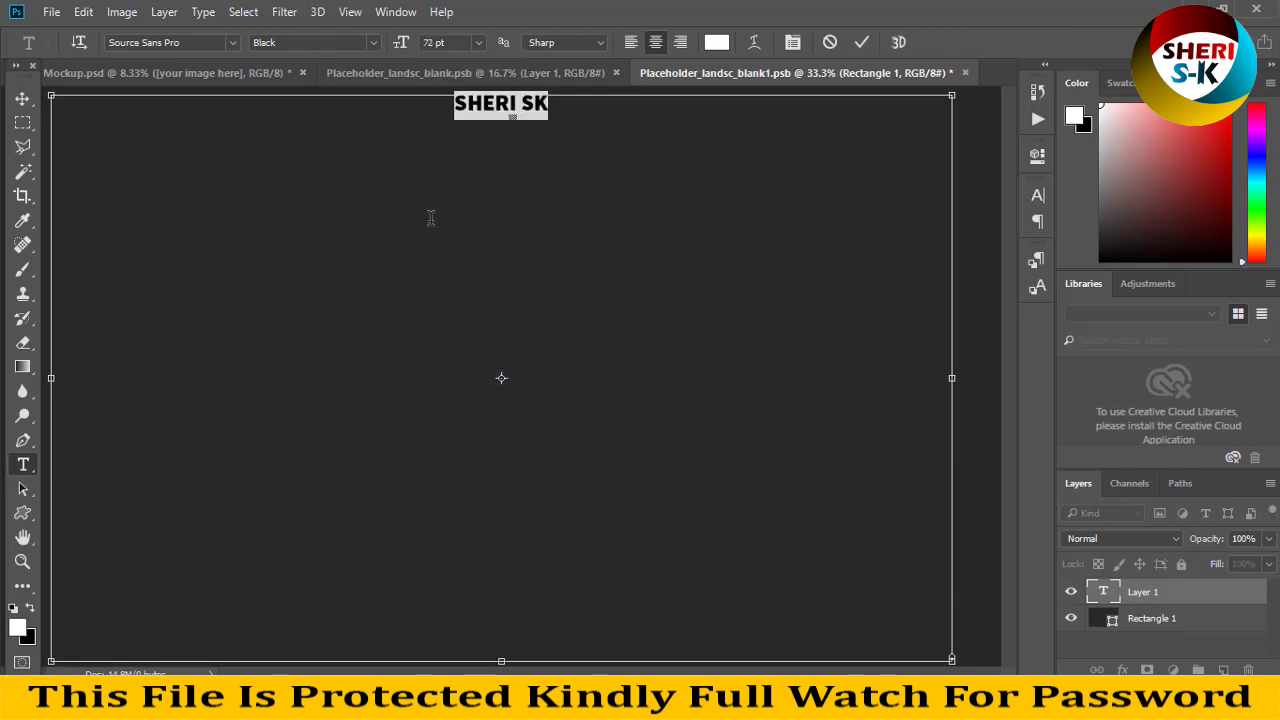
left_click(30, 95)
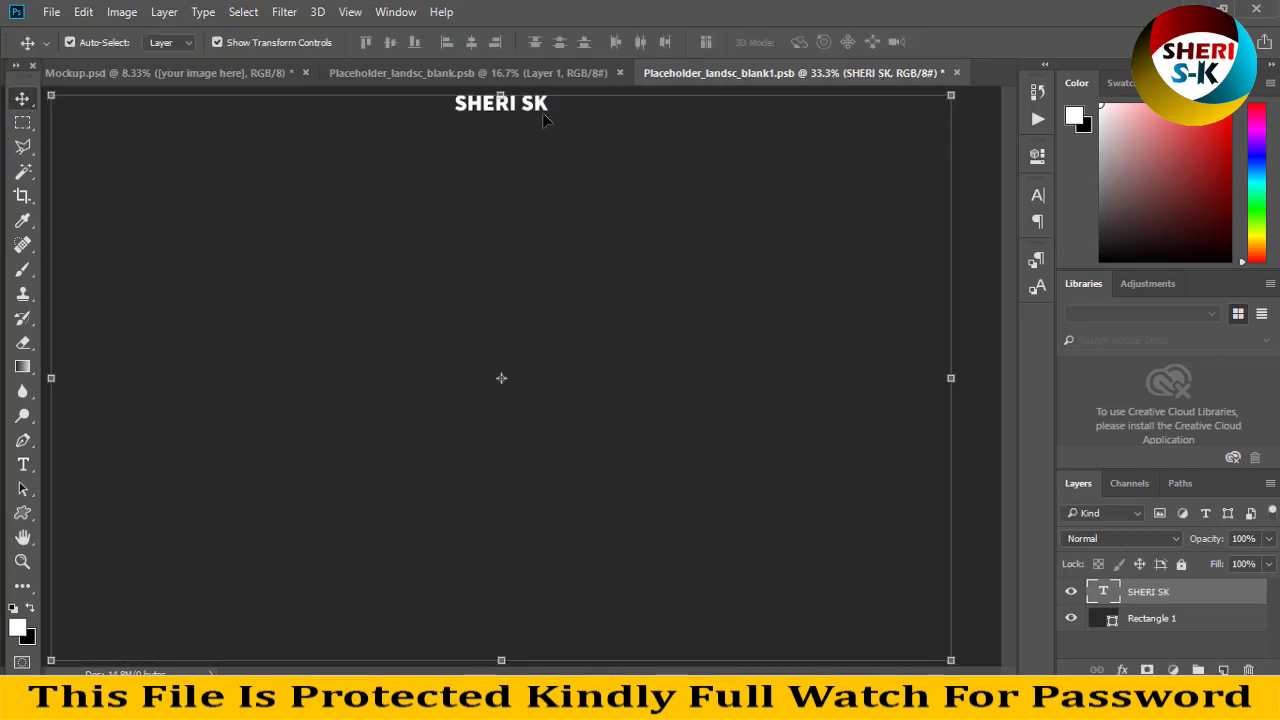
- Move the caption further down the canvas, keeping its original size
left_click_drag(535, 112, 530, 200)
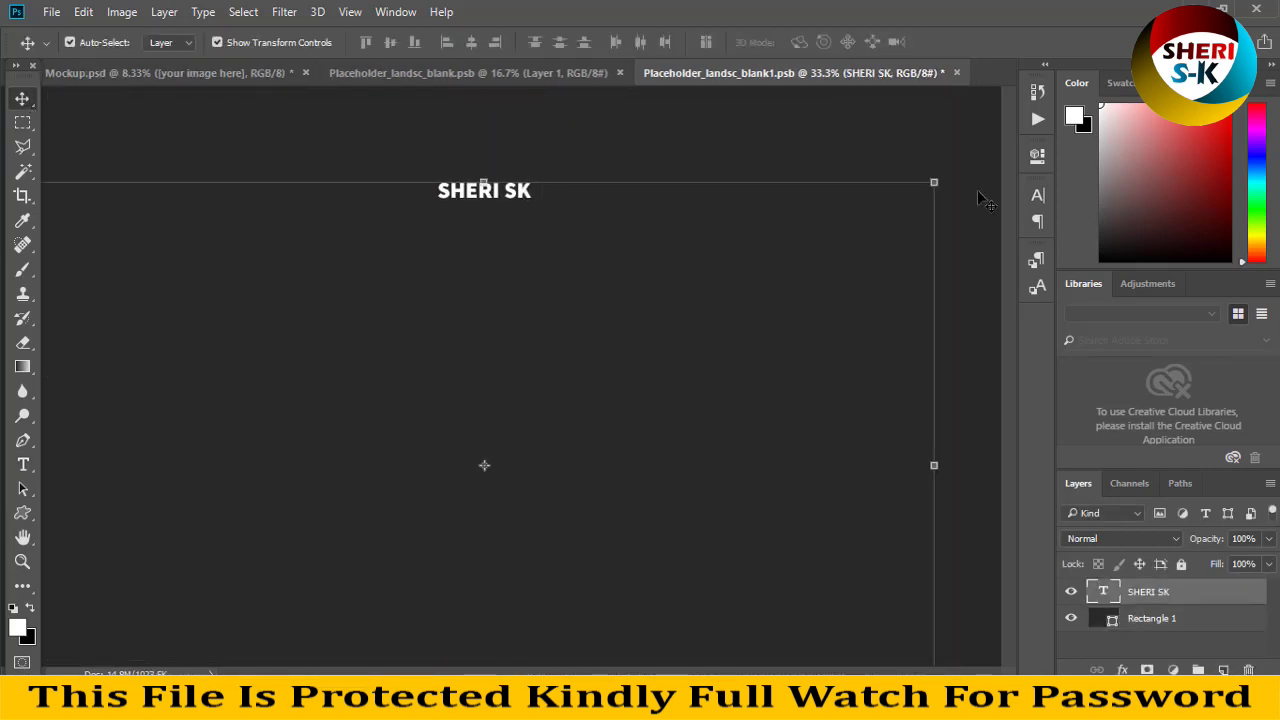
left_click_drag(936, 181, 537, 440)
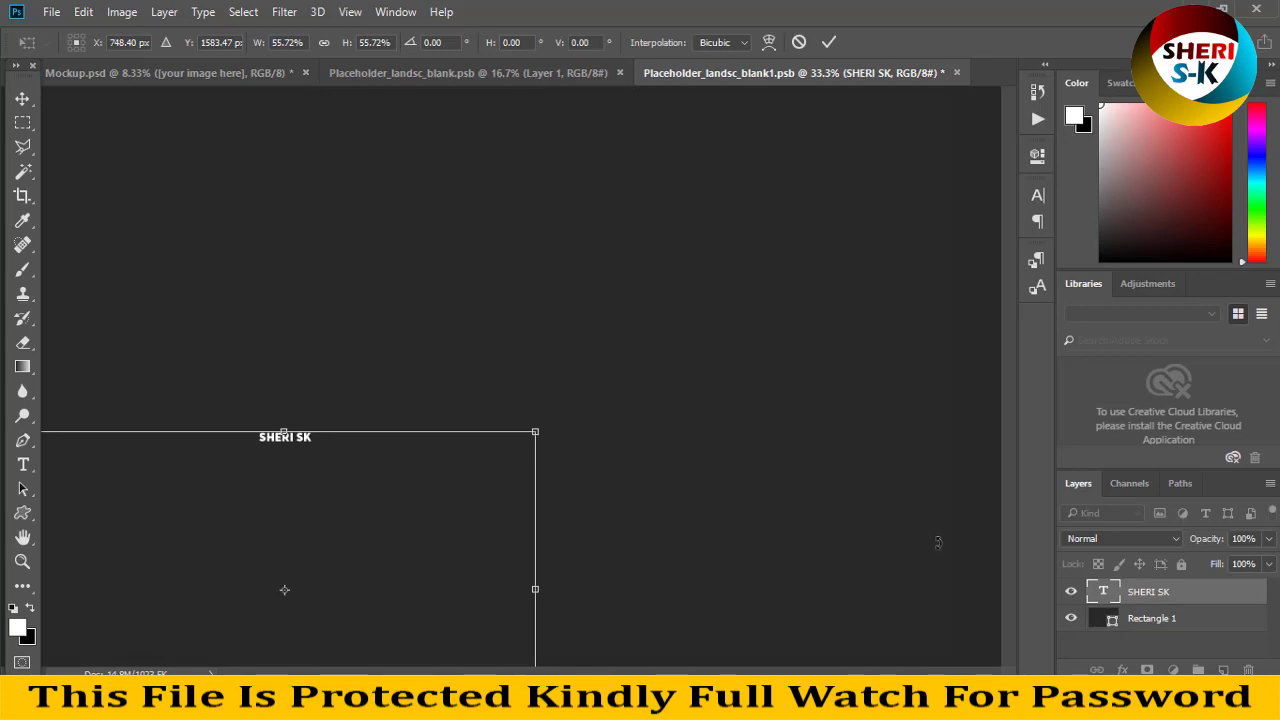
key("Escape")
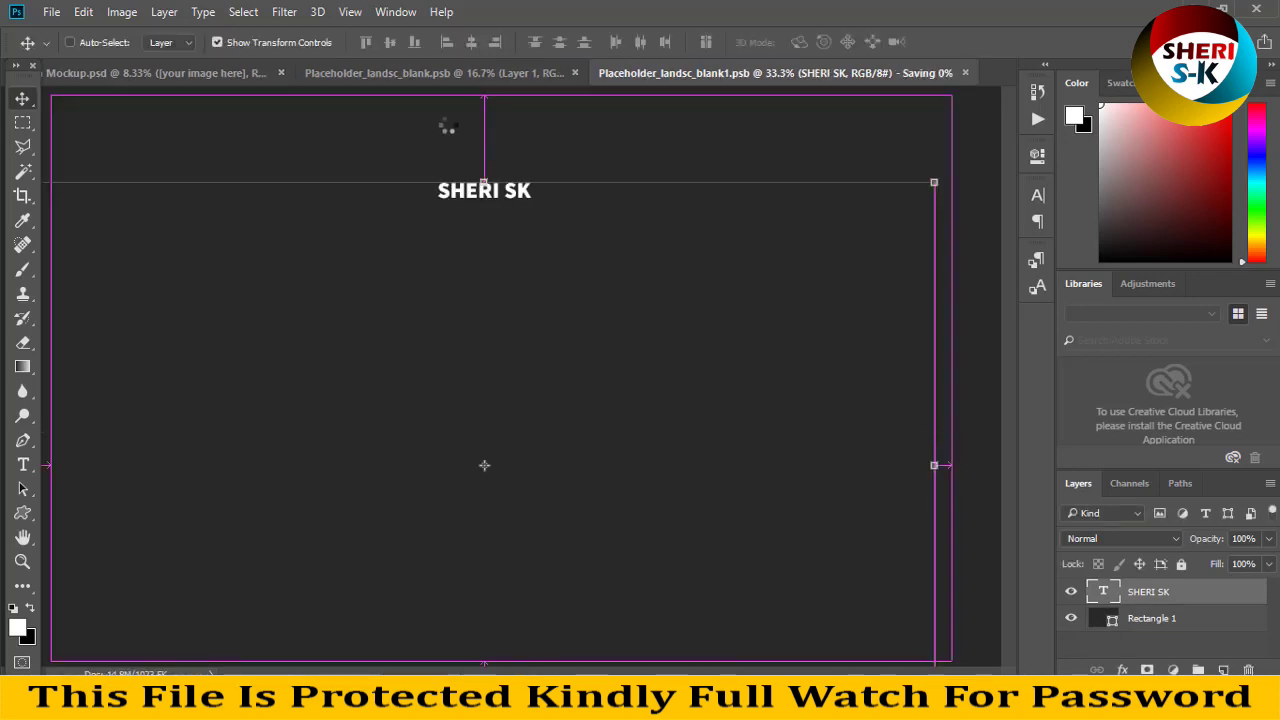
left_click(441, 70)
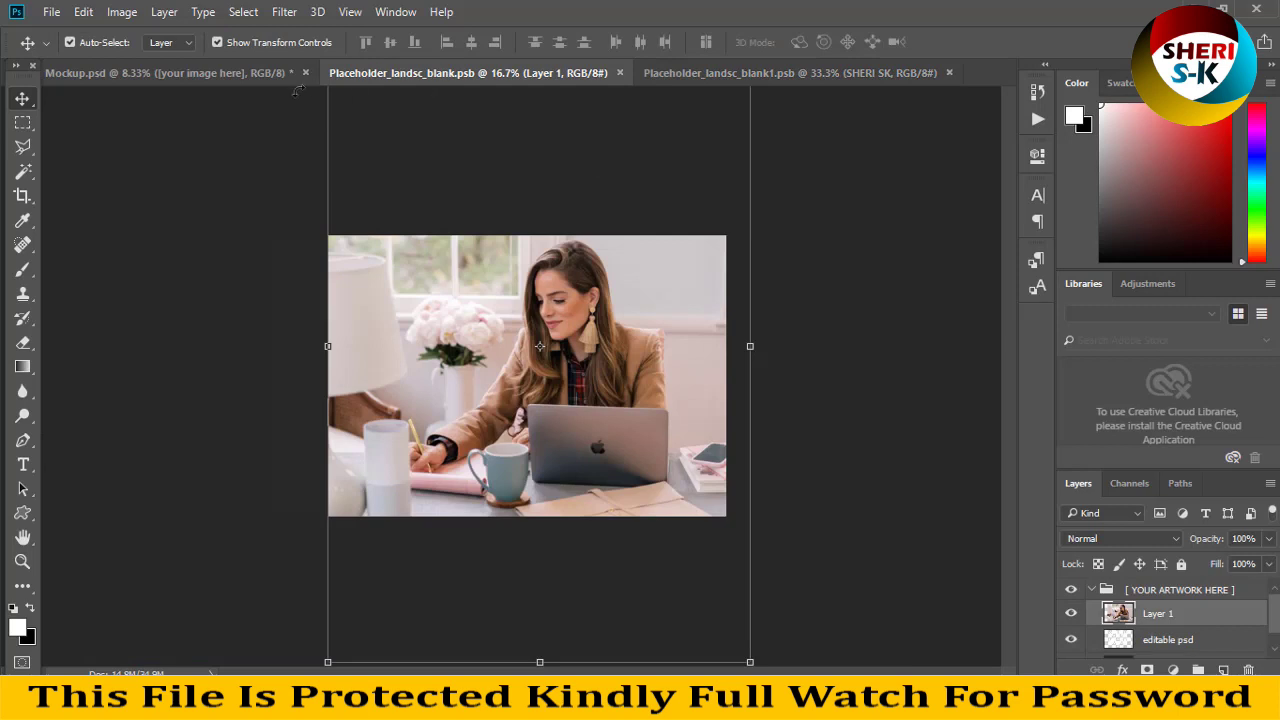
- Close both placeholder .psb documents and Mockup.psd without saving
left_click(222, 70)
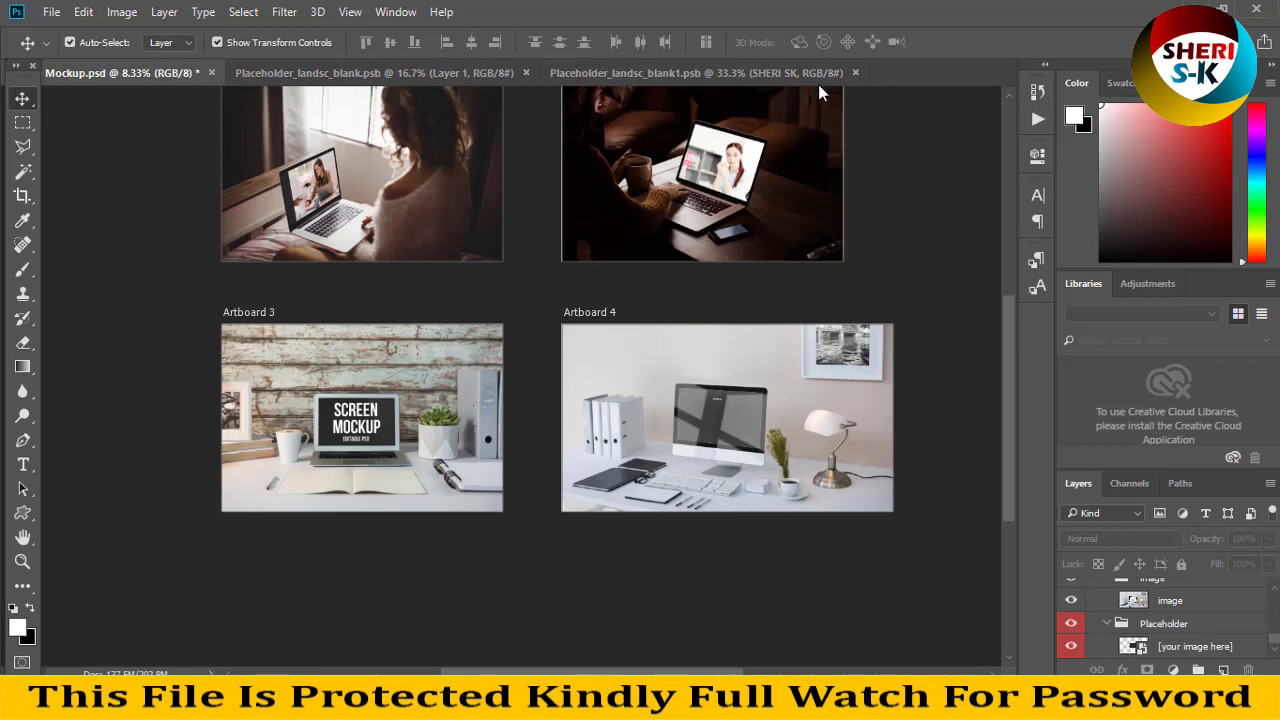
left_click(856, 72)
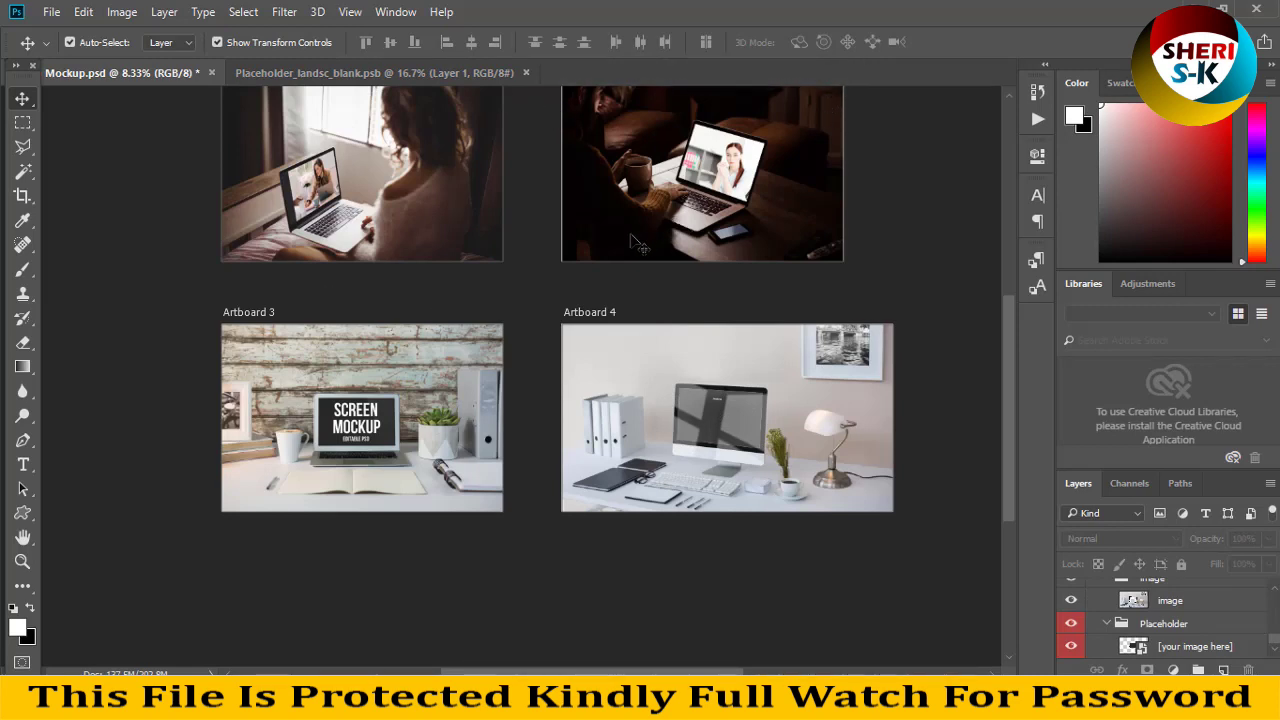
left_click(524, 72)
left_click(213, 74)
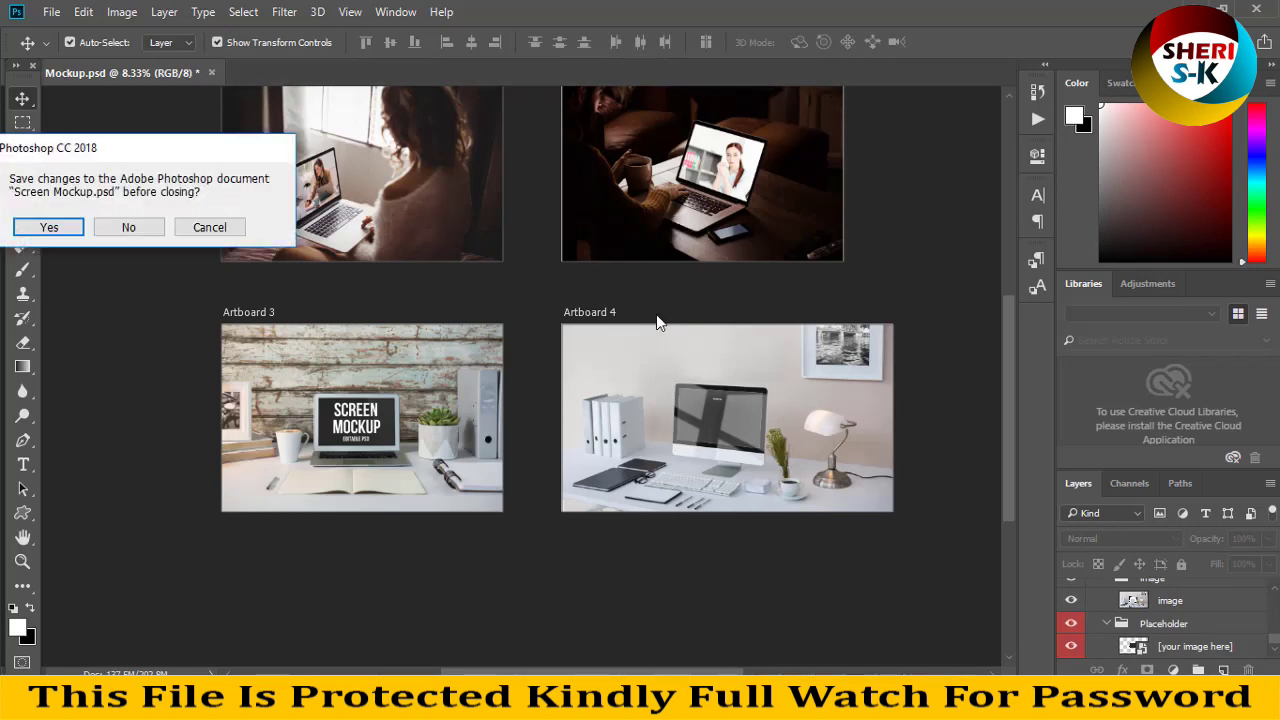
left_click(129, 228)
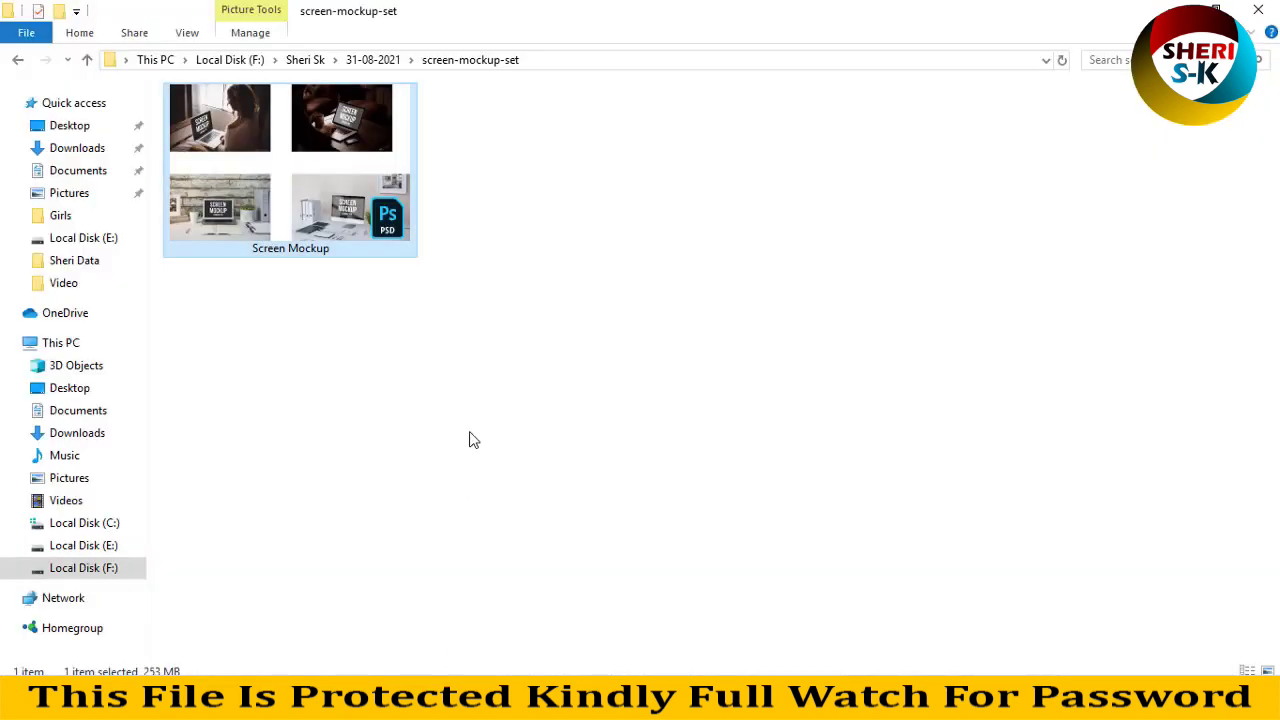